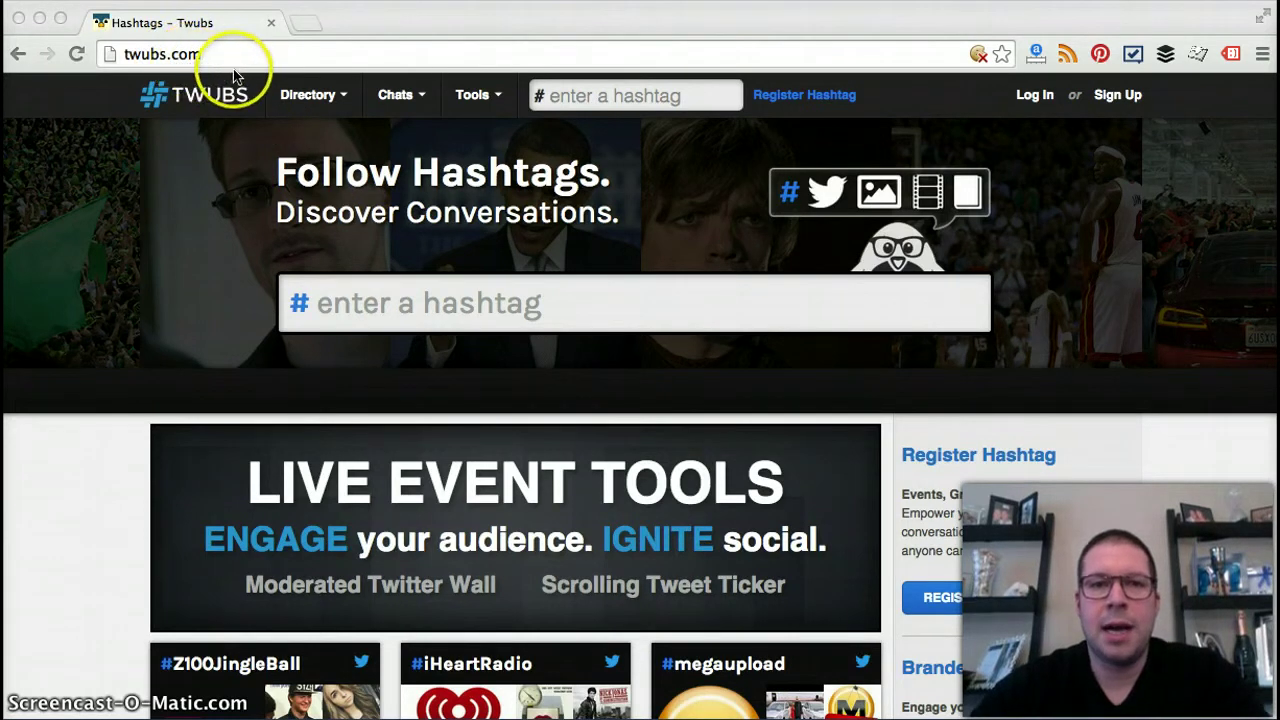
Look through the Chats menu and the Sign Up form, closing both
click(396, 94)
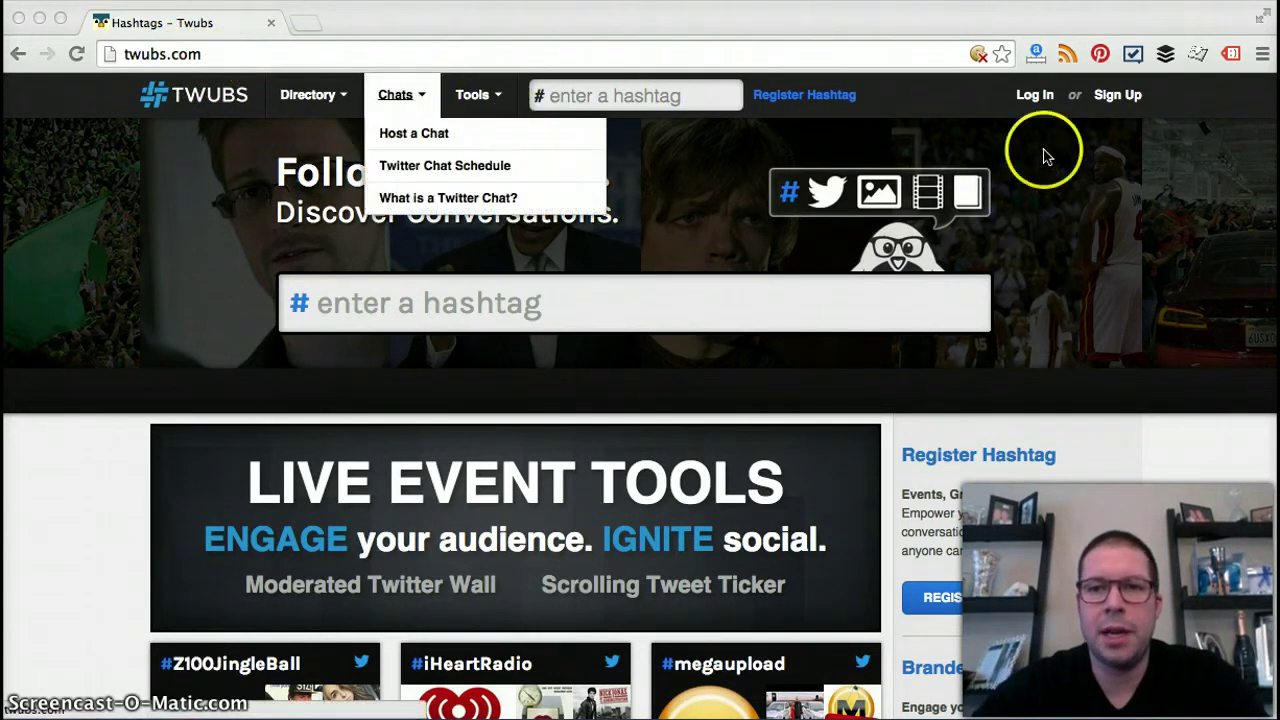
click(1042, 98)
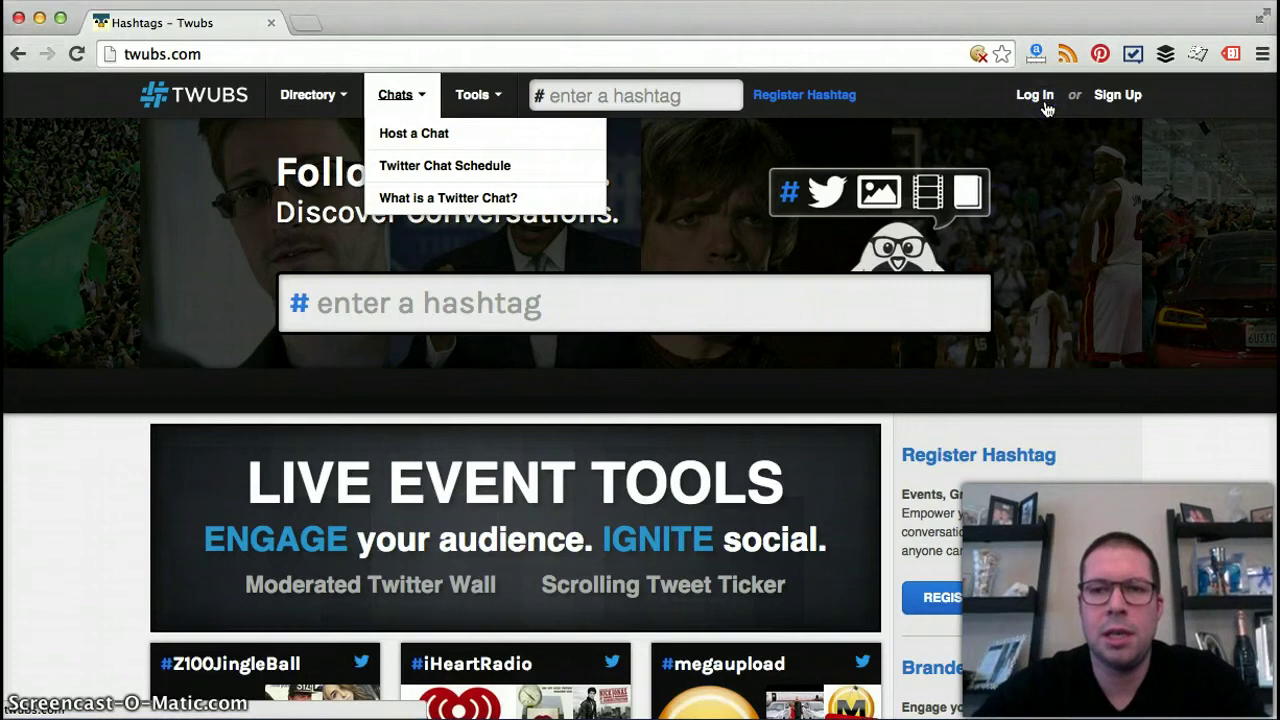
click(1120, 96)
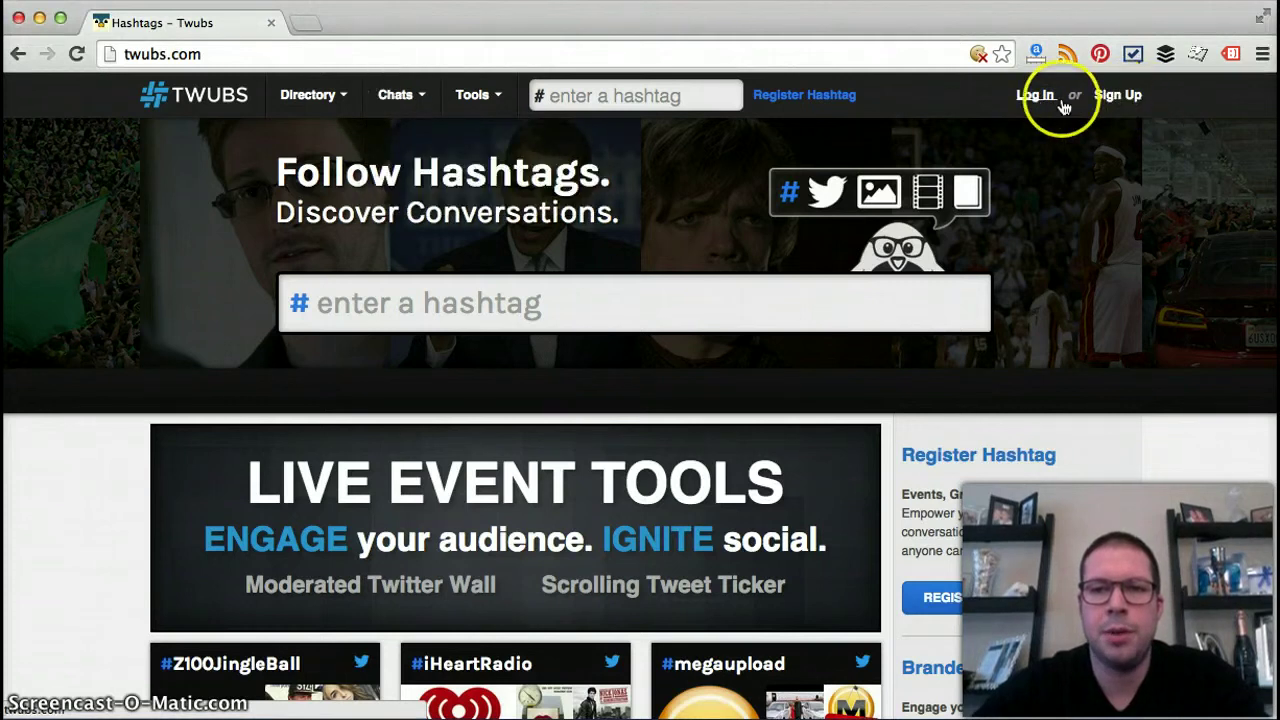
click(1112, 94)
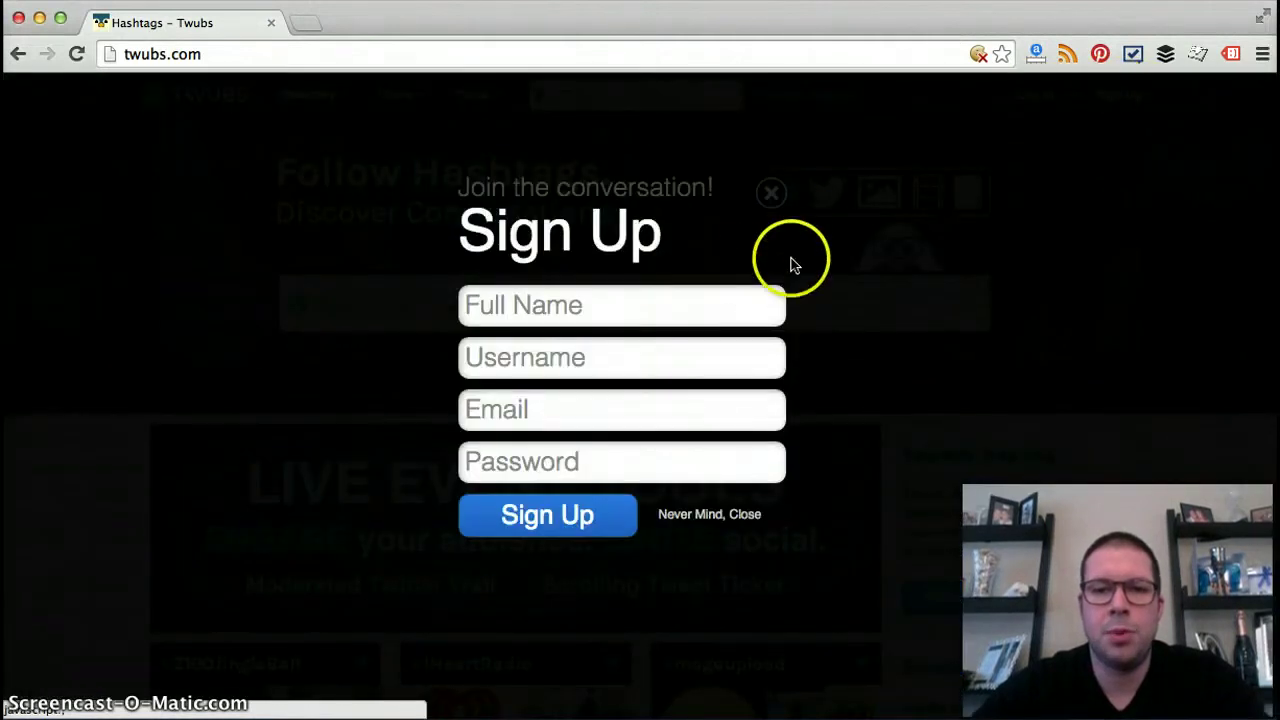
click(771, 193)
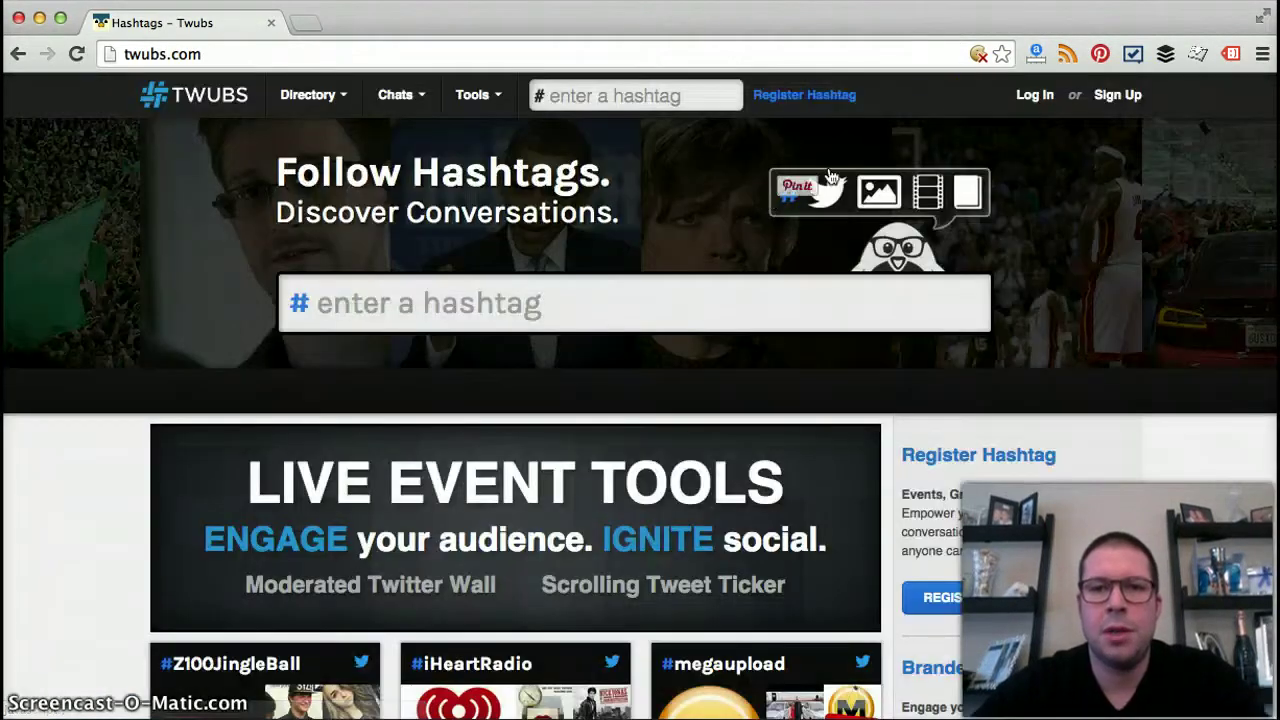
Log in with a Twitter account and authorize the Twubs app
click(1025, 100)
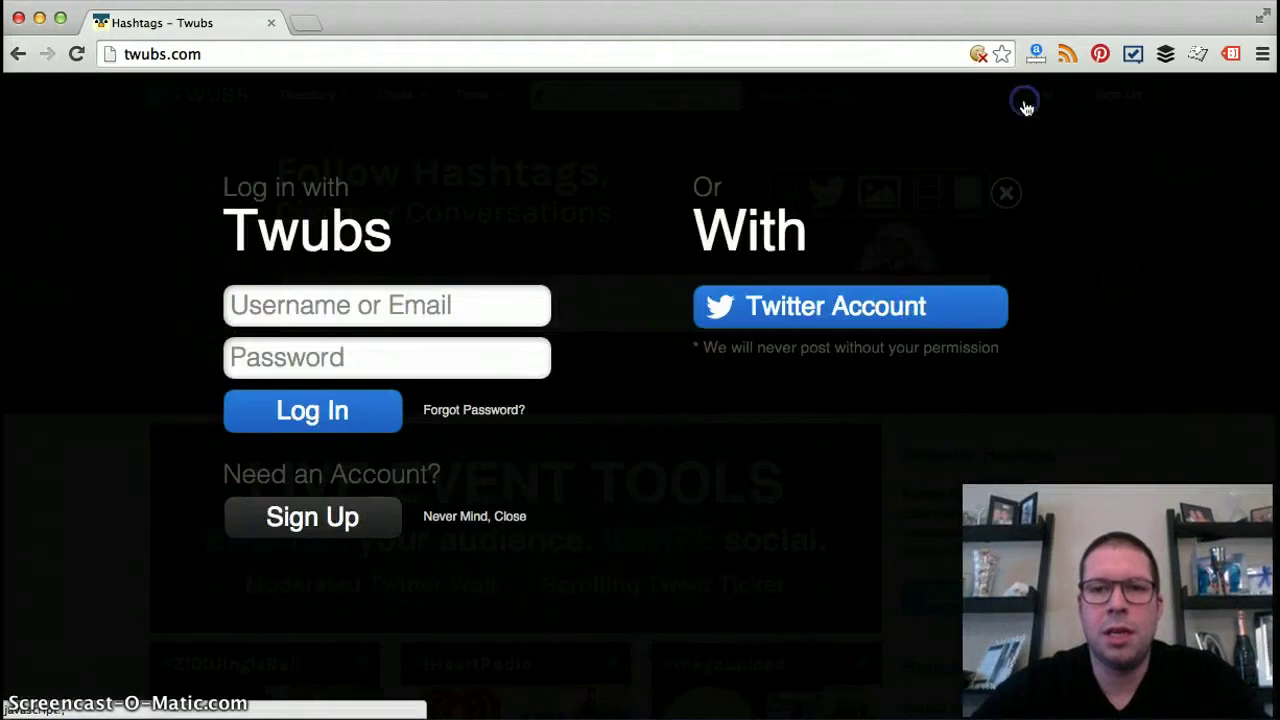
click(891, 307)
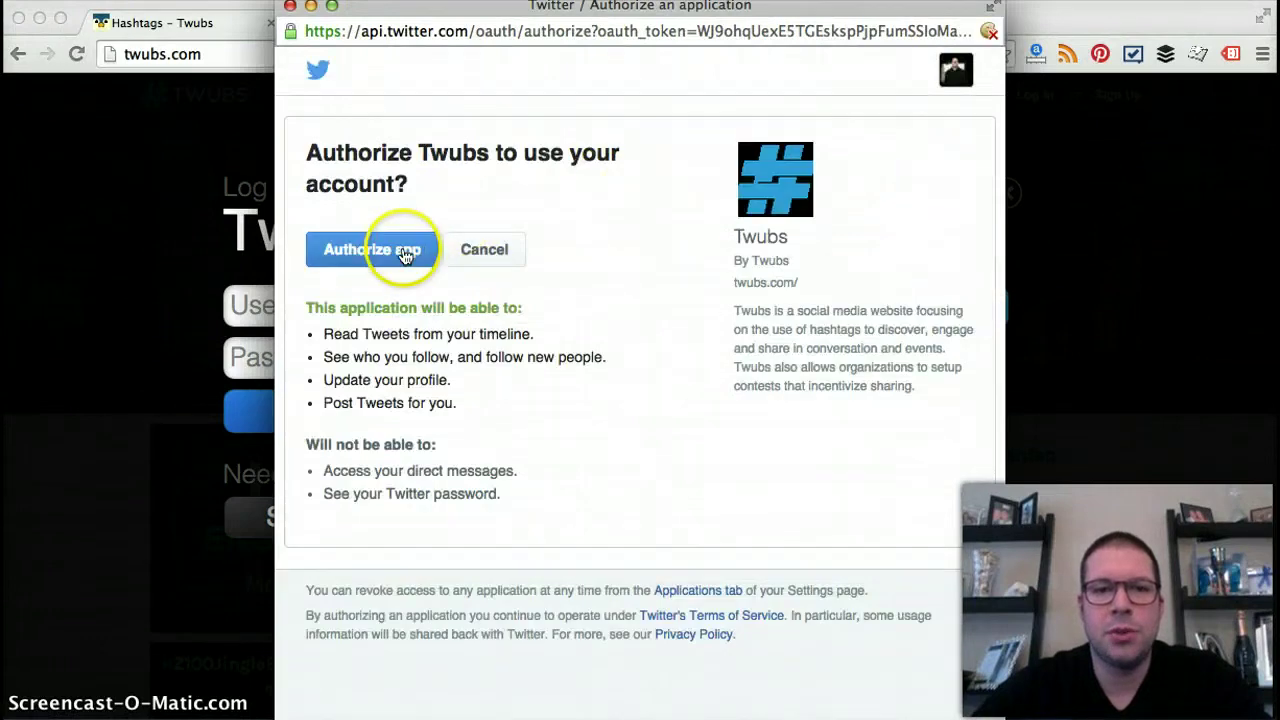
click(401, 255)
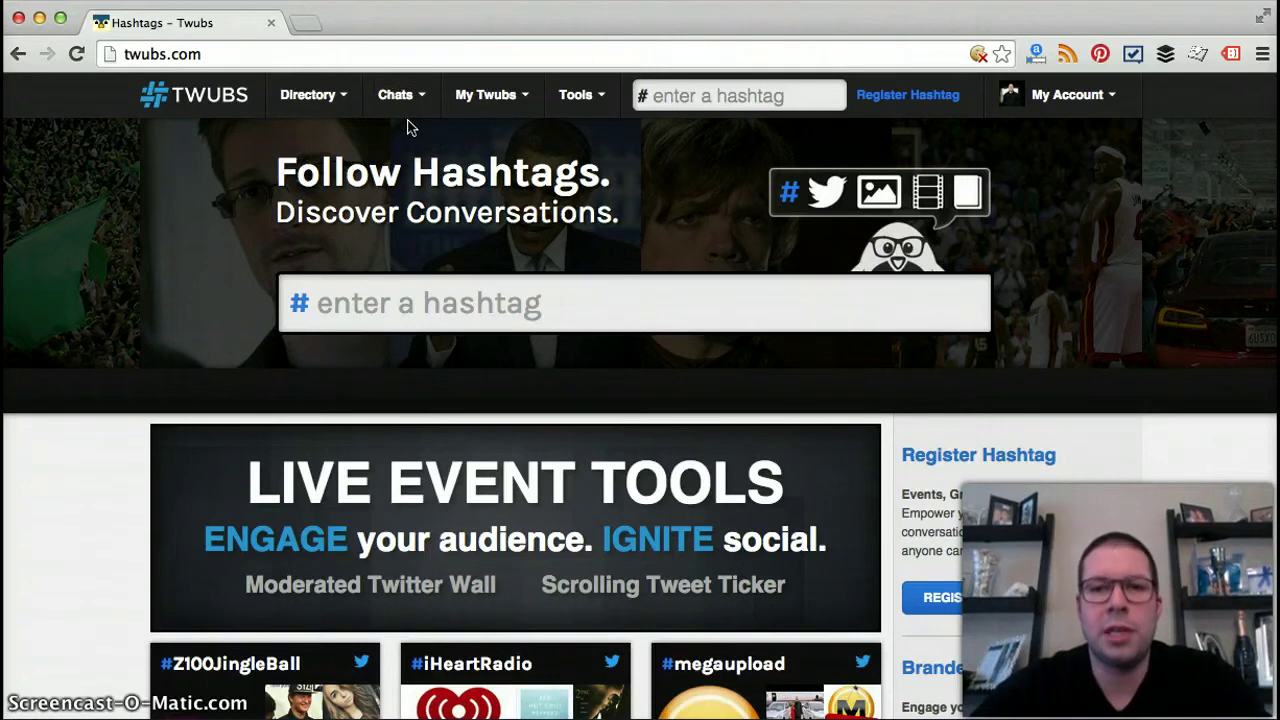
click(406, 313)
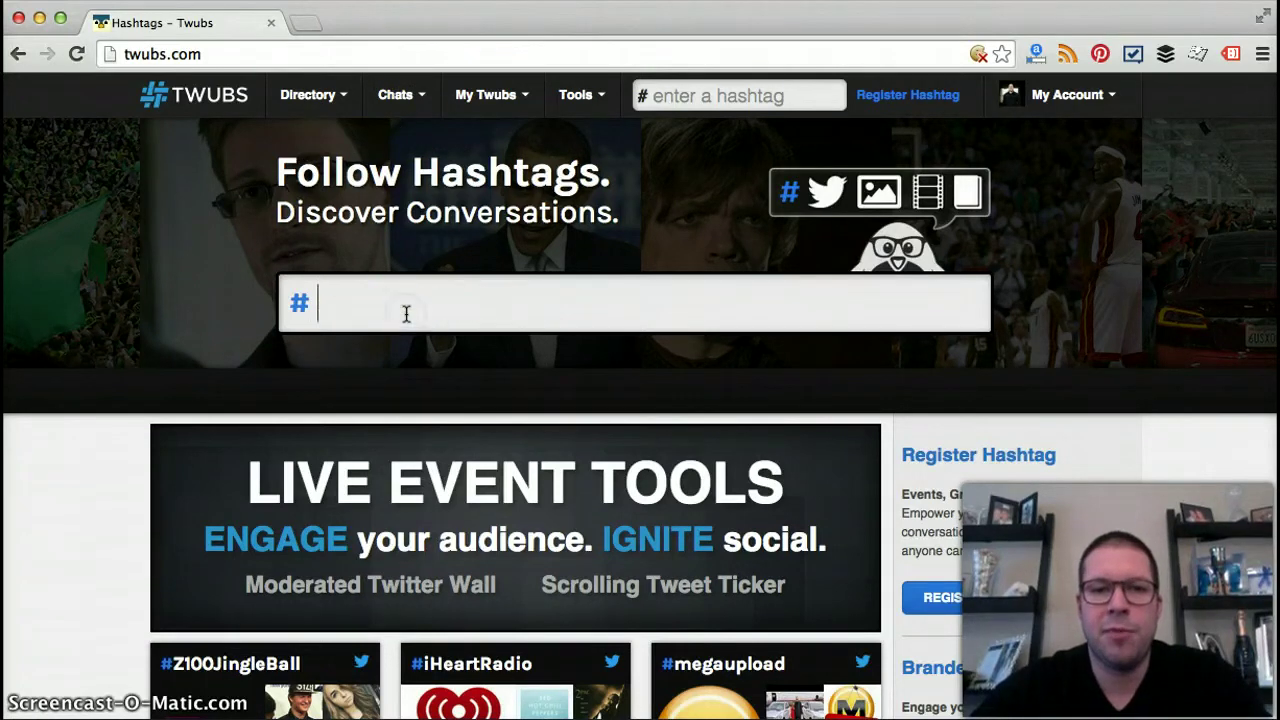
click(400, 313)
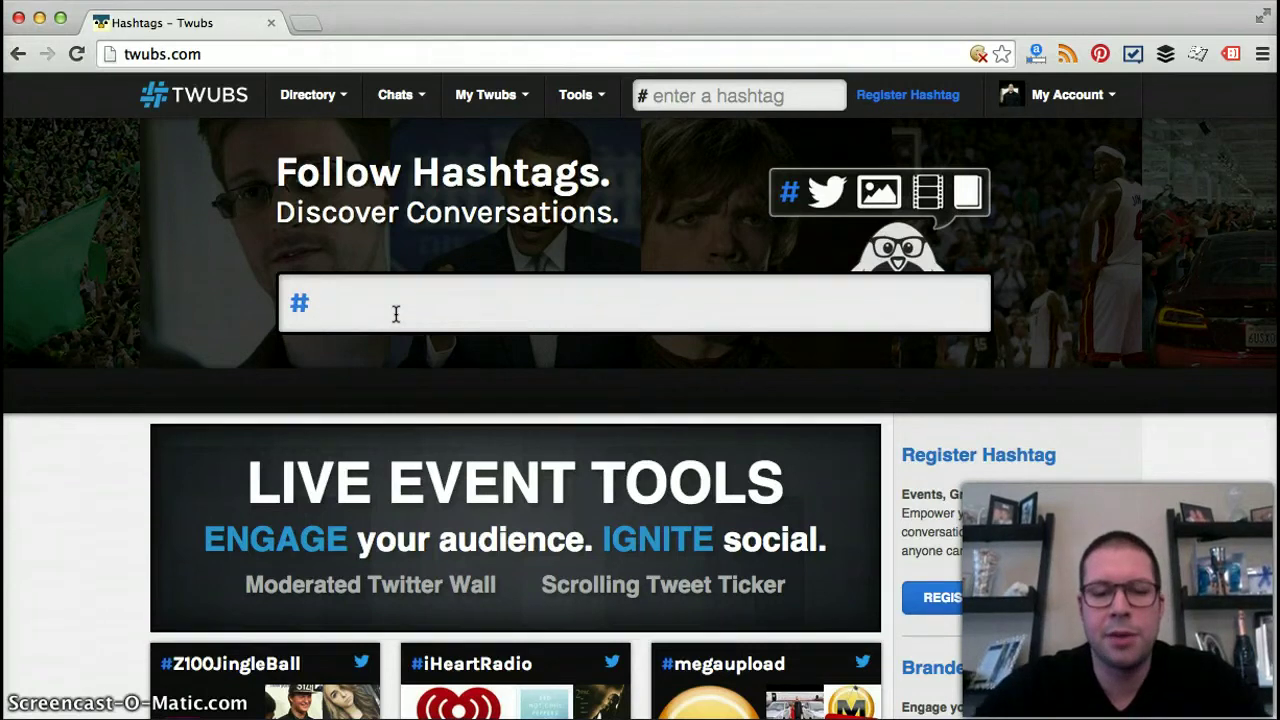
click(330, 308)
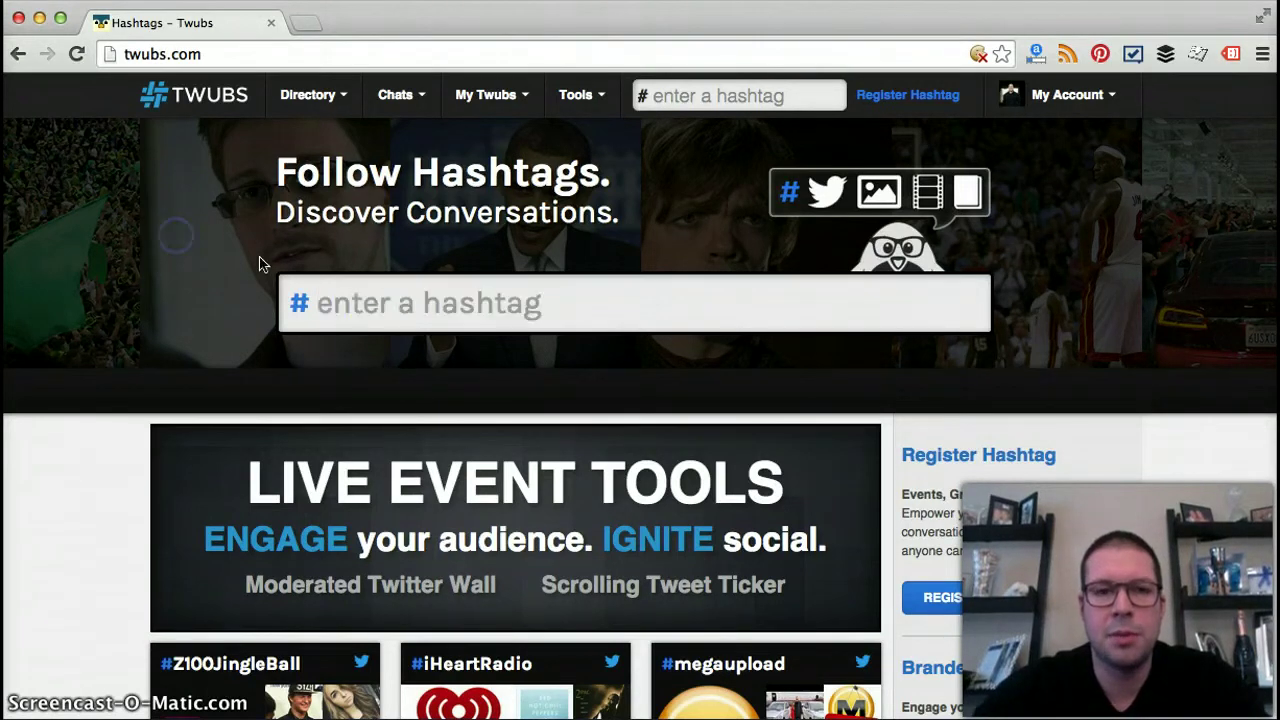
click(389, 322)
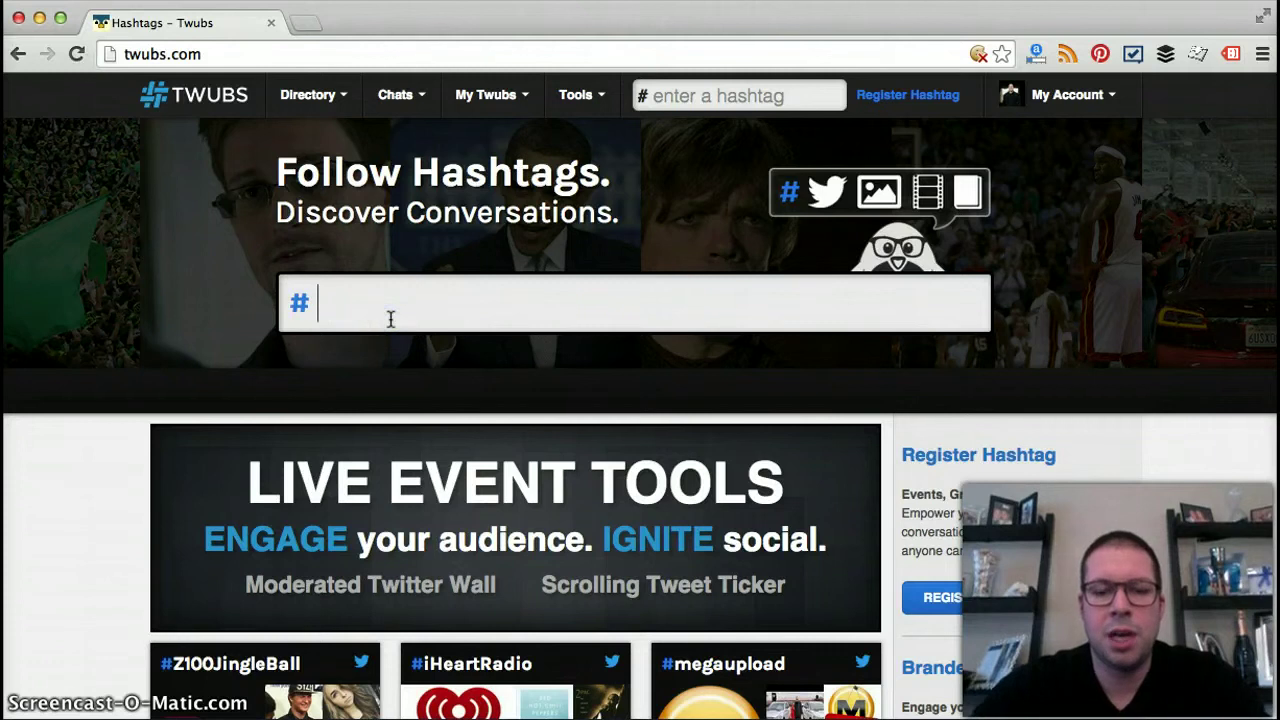
text(SmallB)
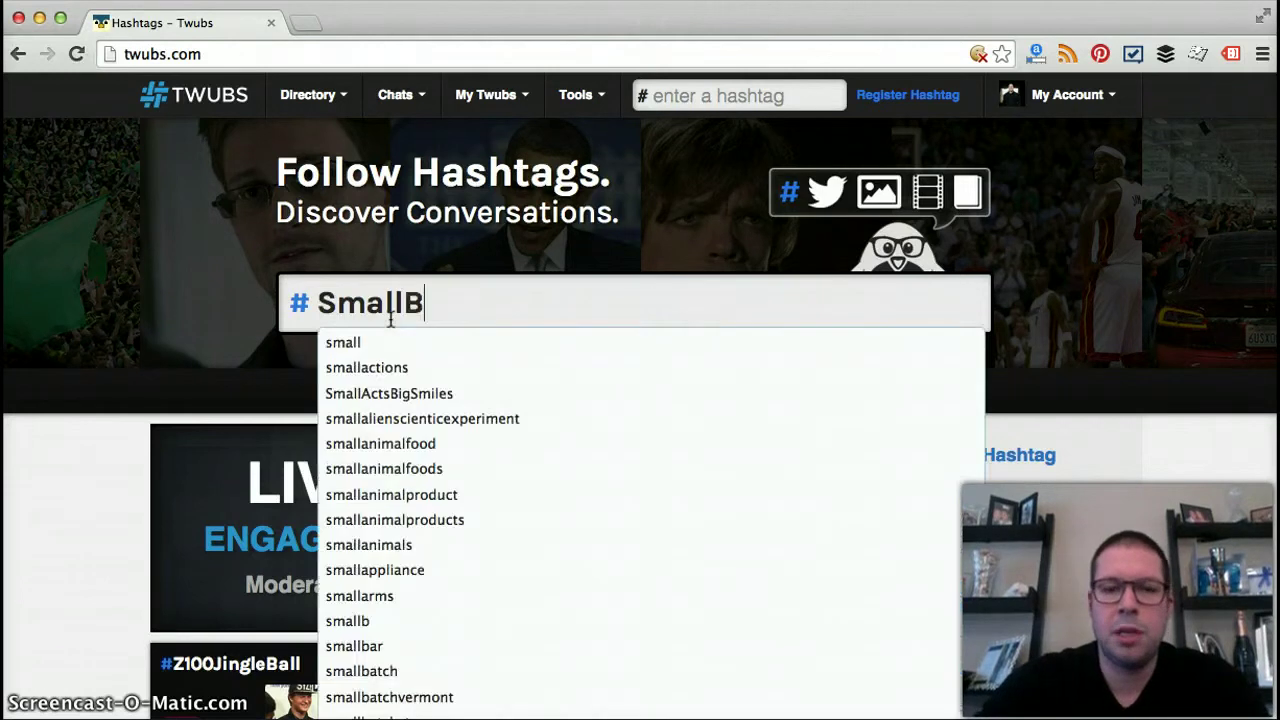
text(ix)
key(BackSpace)
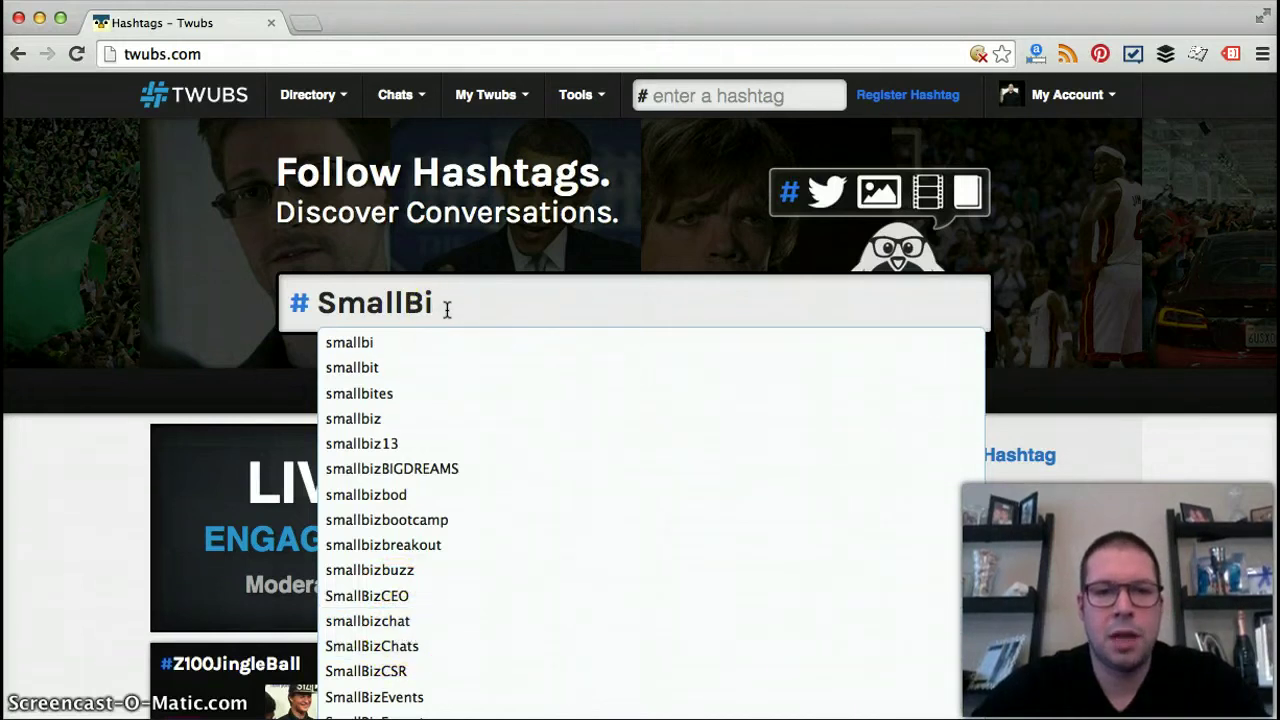
drag(446, 306, 325, 308)
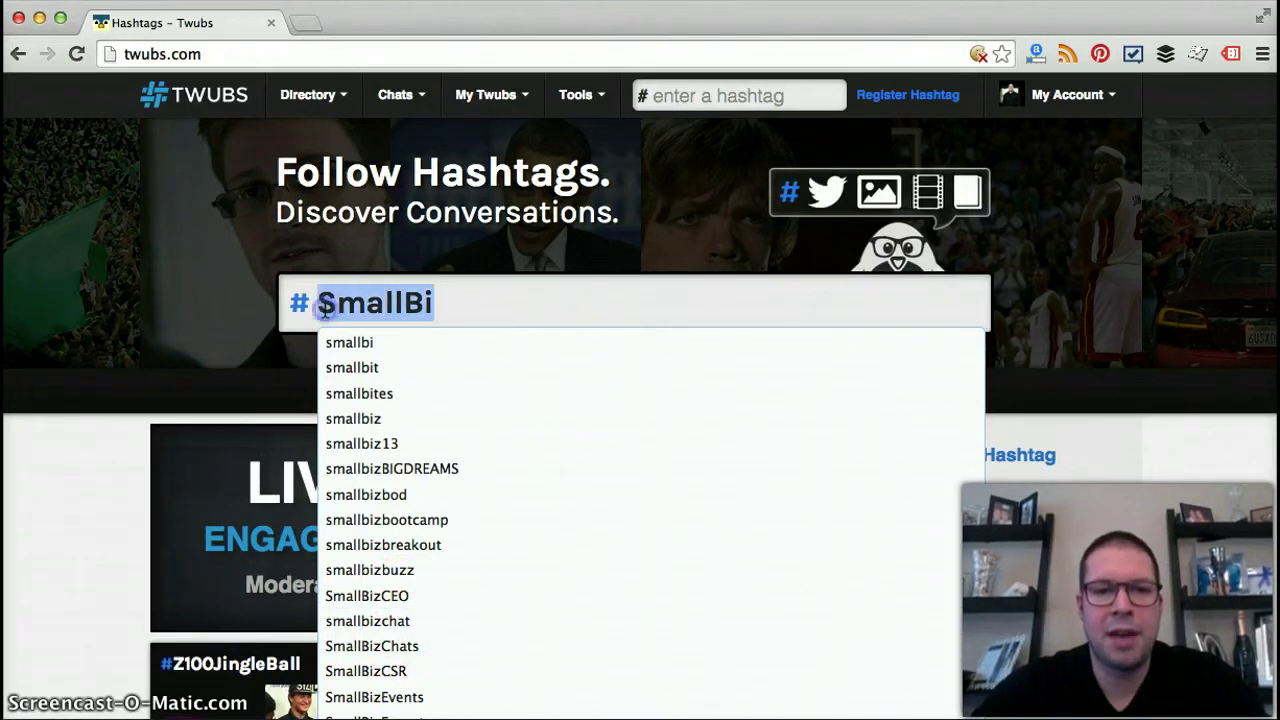
key(BackSpace)
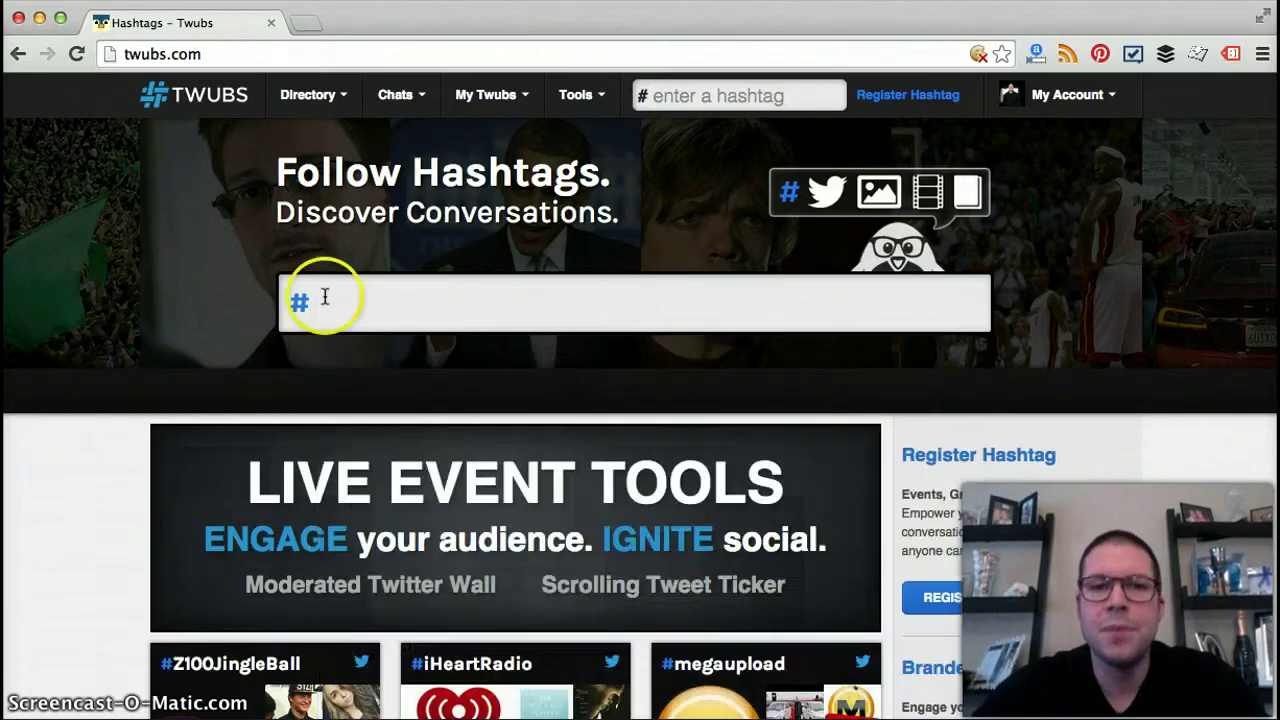
Show the Directory categories, point at Conference / Tradeshow, then list the Chats options
click(337, 94)
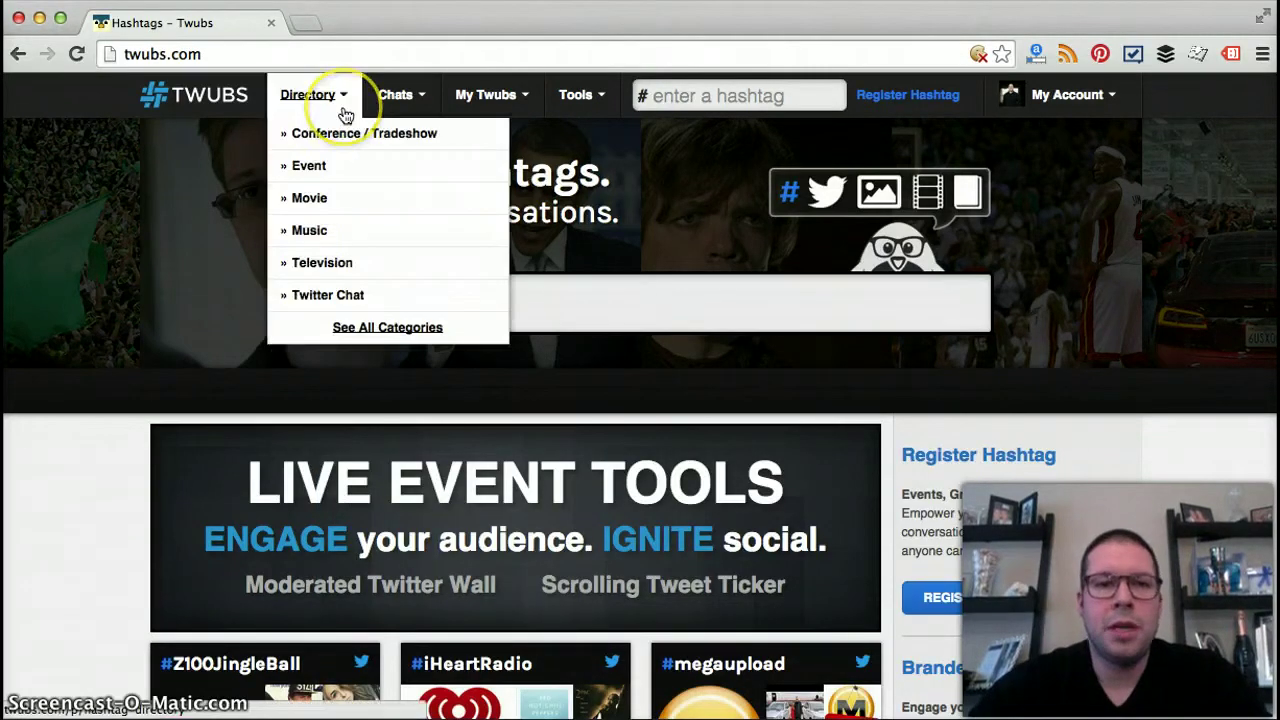
click(325, 138)
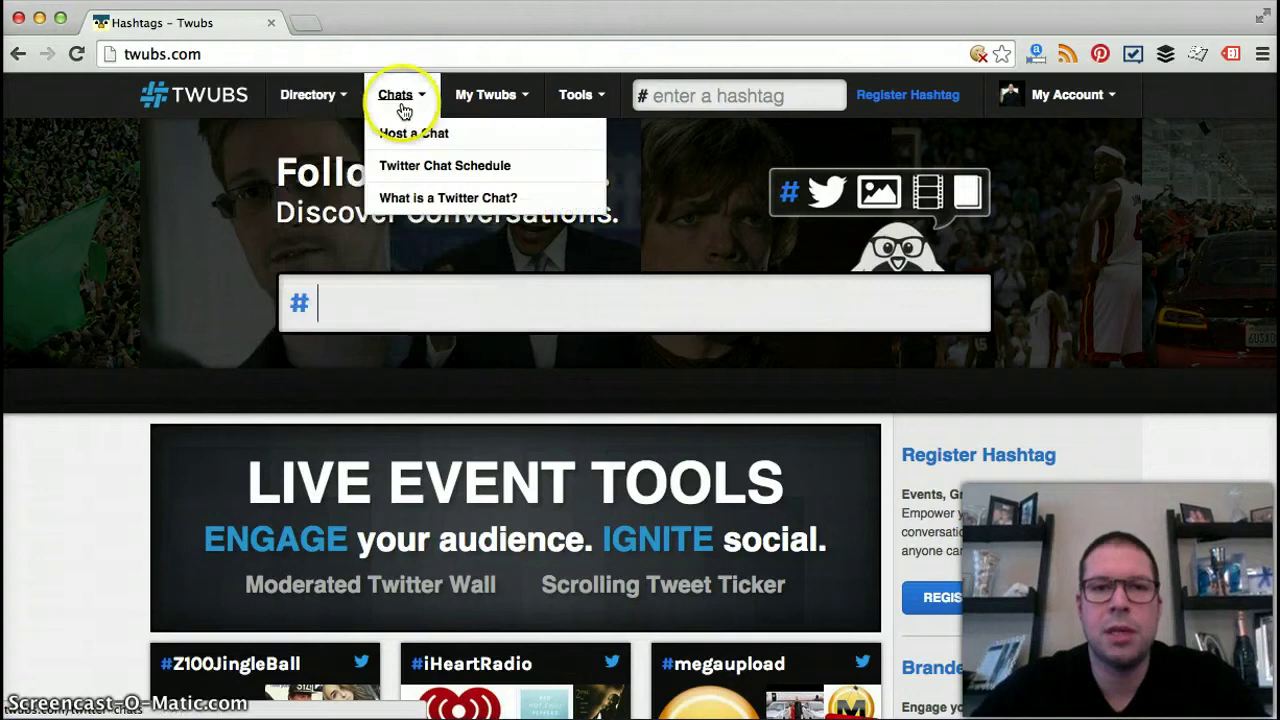
mouse_move(398, 95)
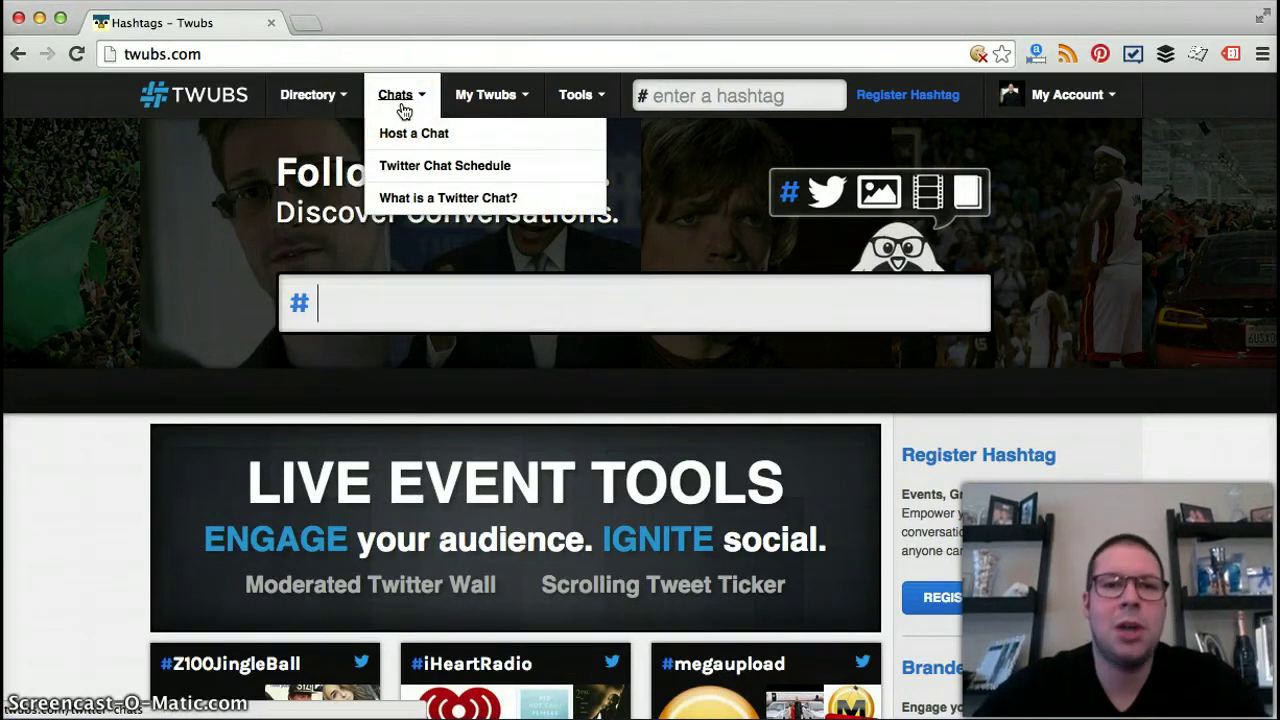
click(402, 112)
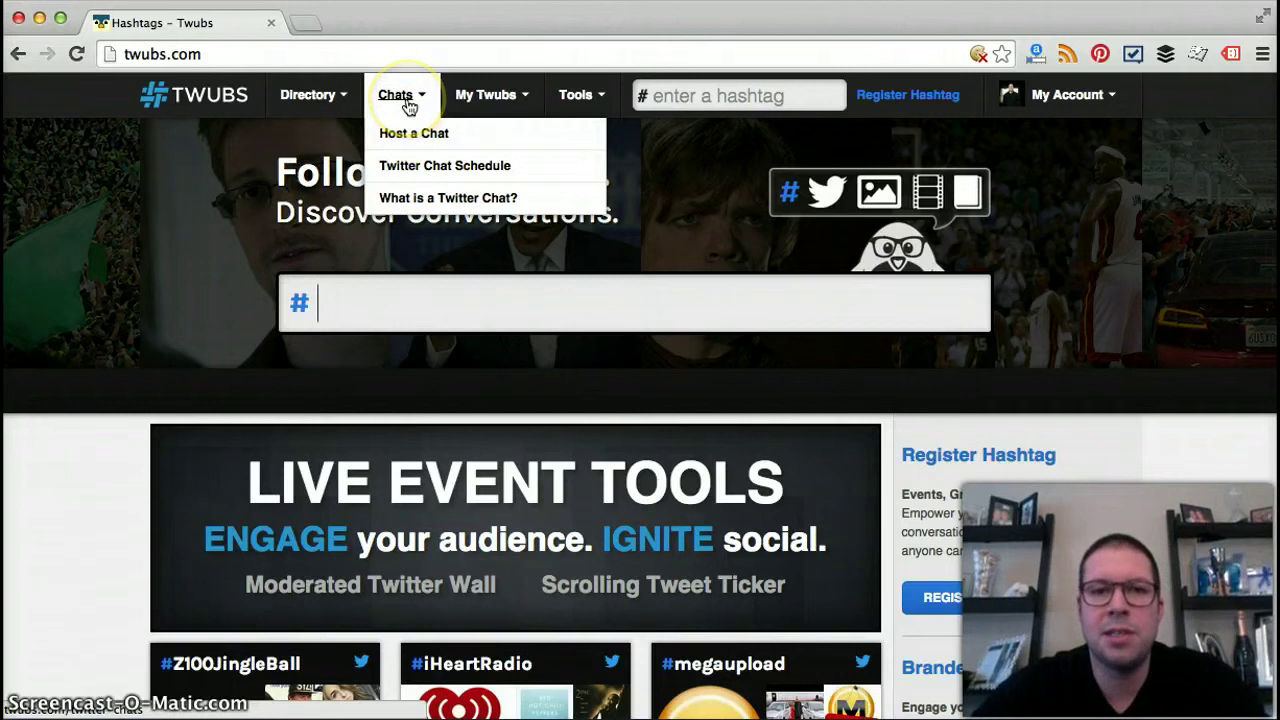
click(412, 142)
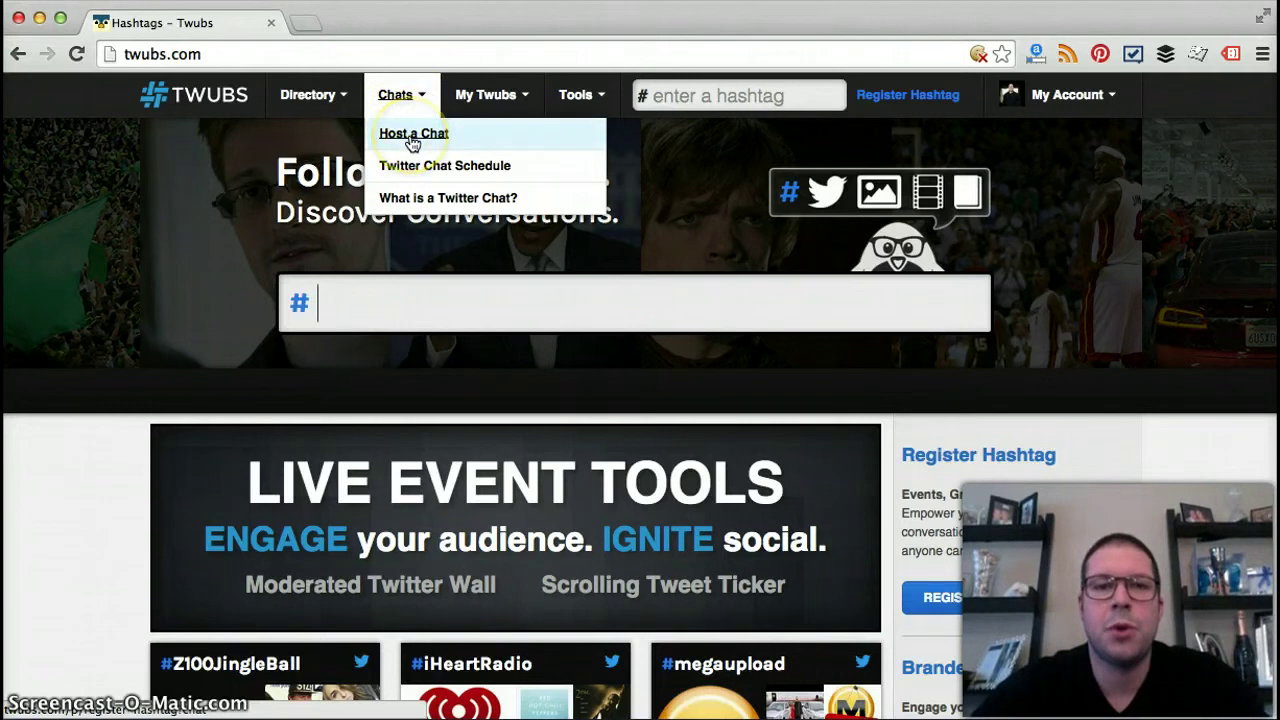
click(430, 172)
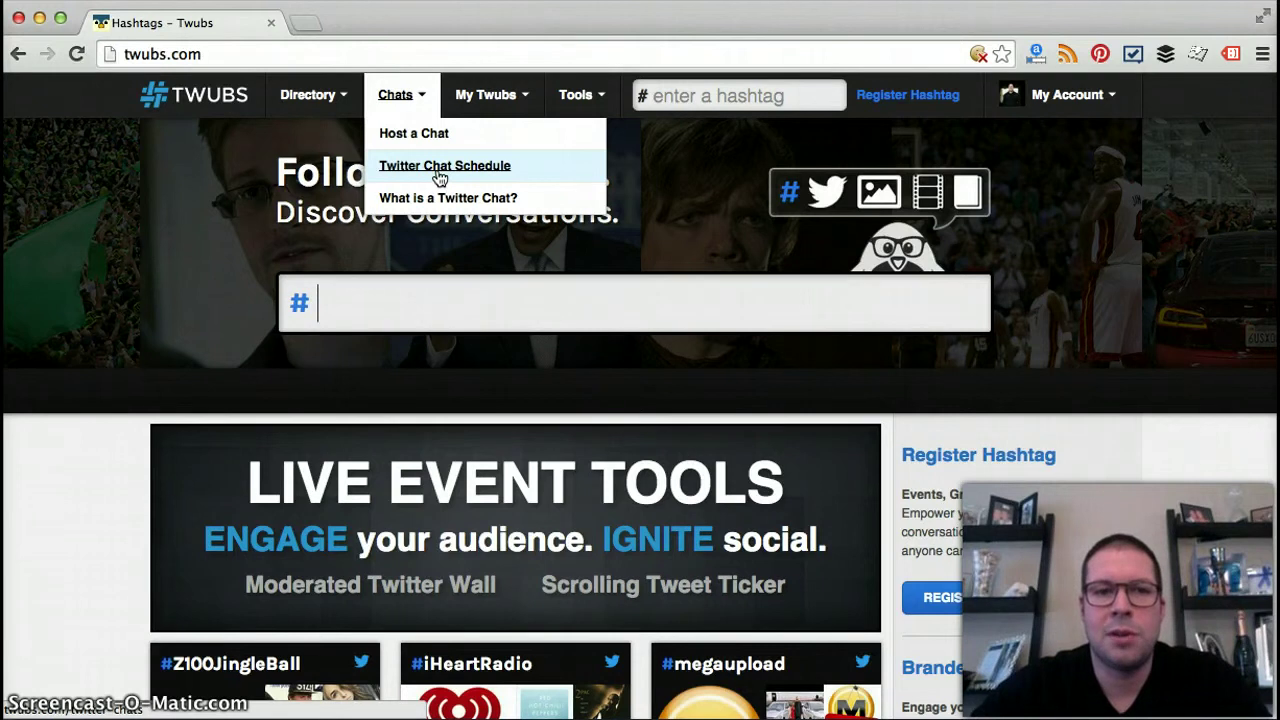
Open and close the My Twubs list of followed hashtags twice
click(484, 96)
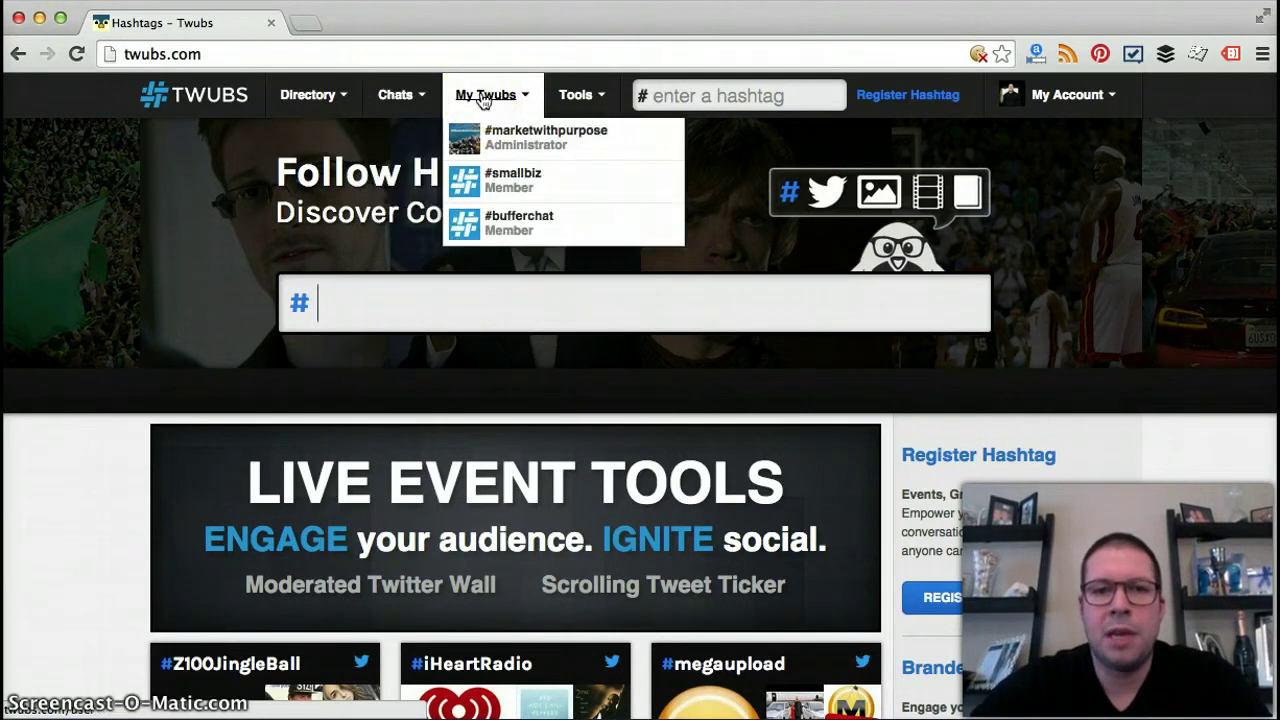
click(514, 225)
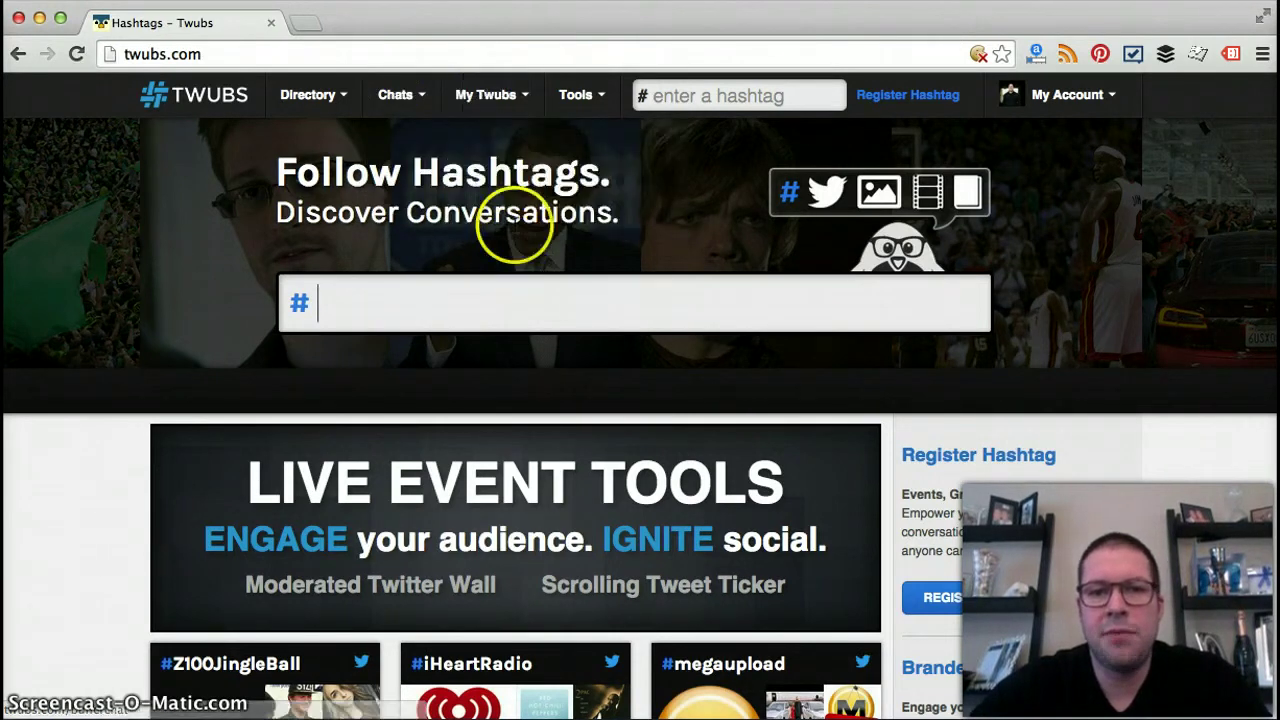
click(500, 94)
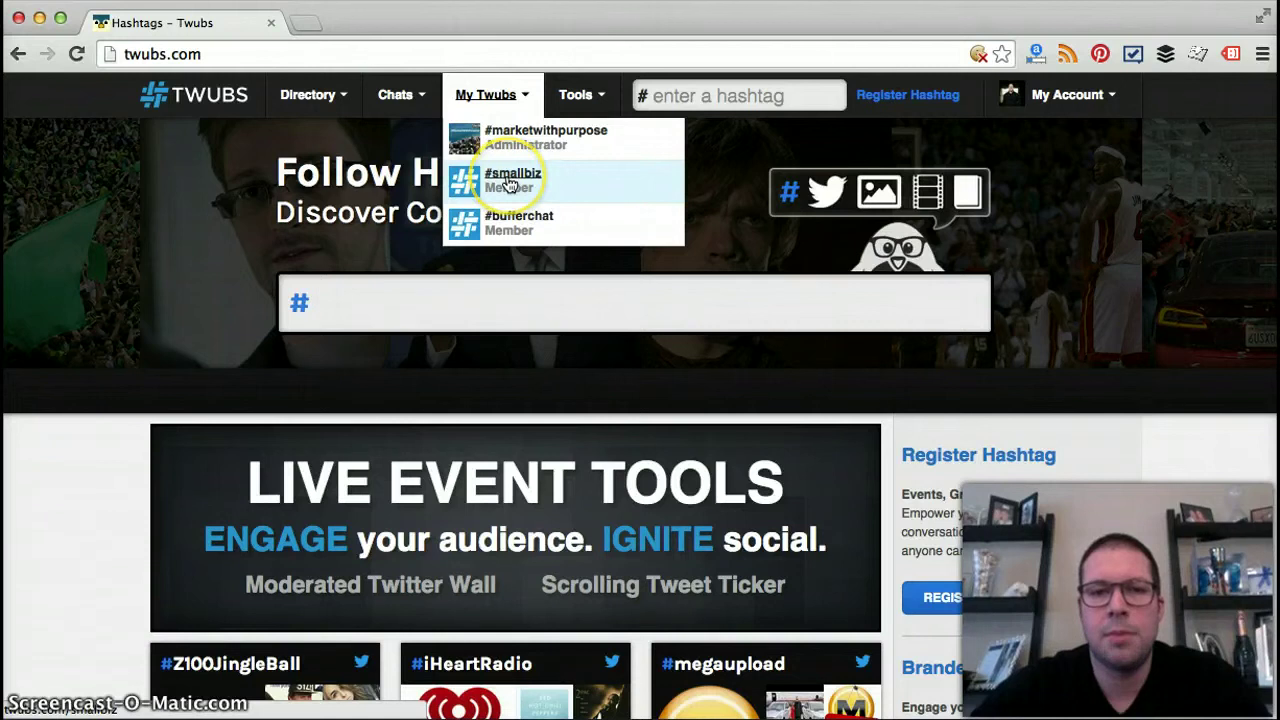
click(510, 224)
Visit the Conference & Live Event Tools page from Tools, then go back home
click(575, 94)
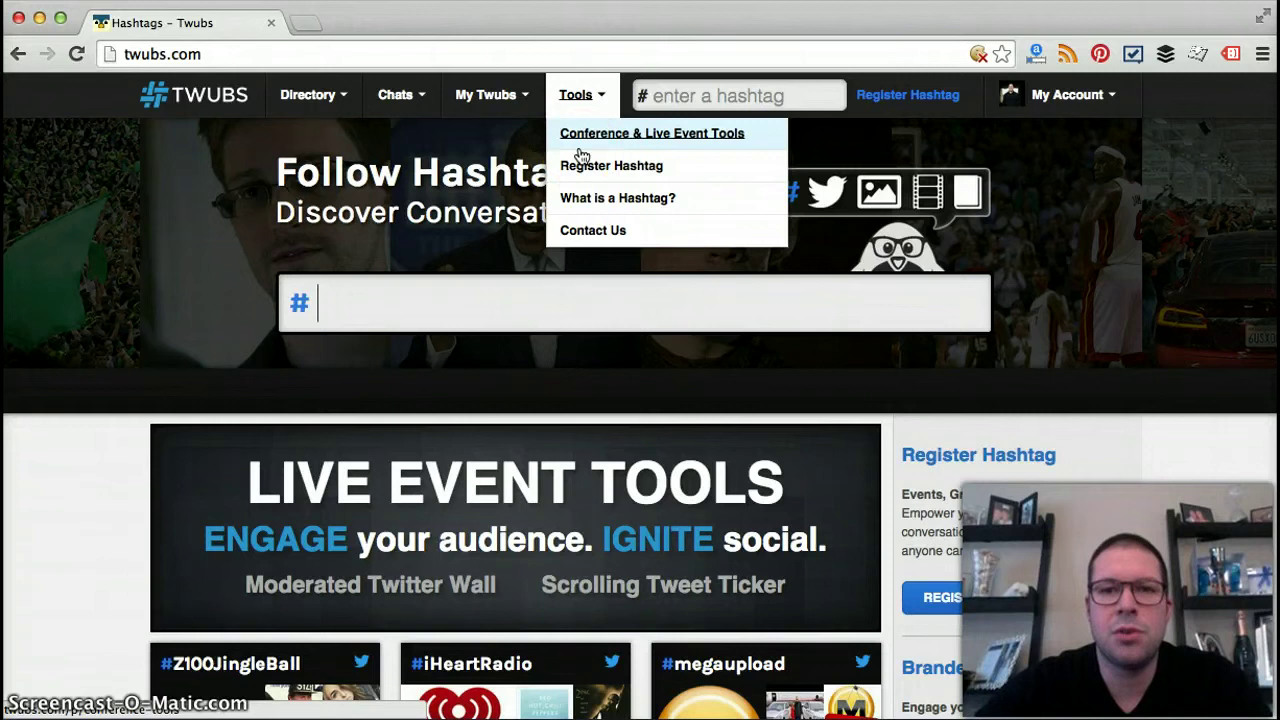
click(590, 137)
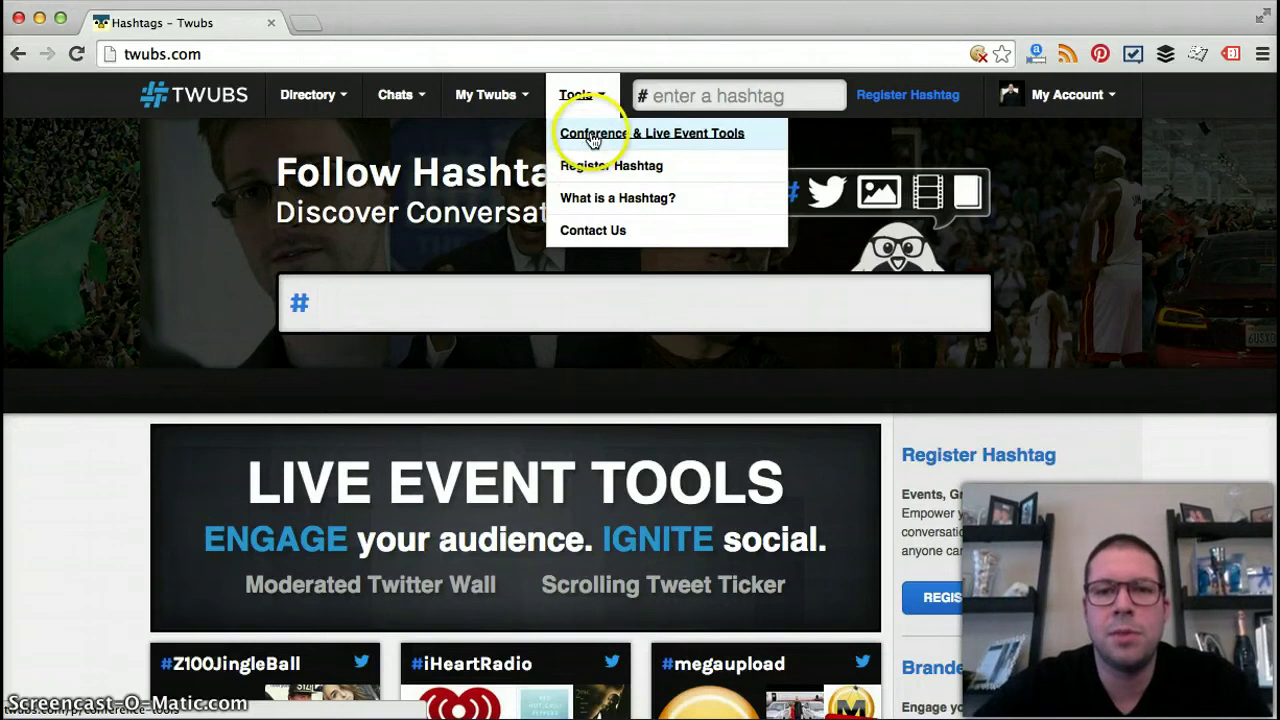
click(588, 172)
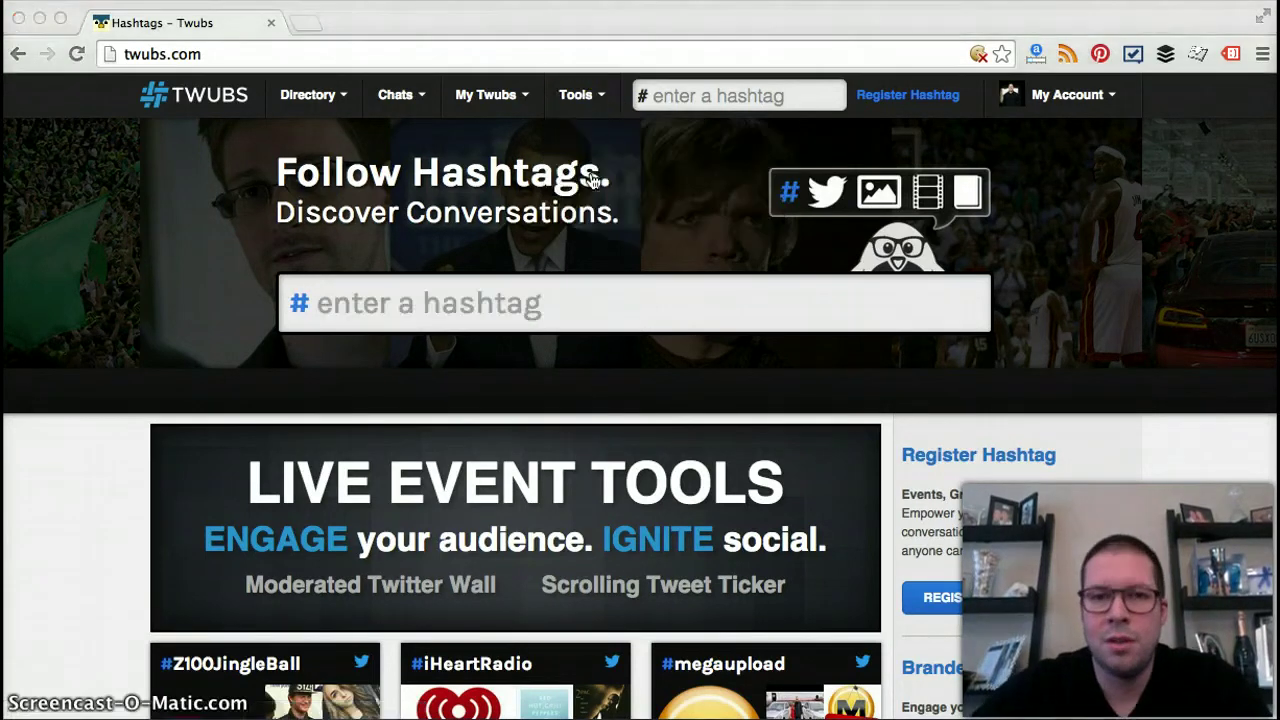
click(581, 108)
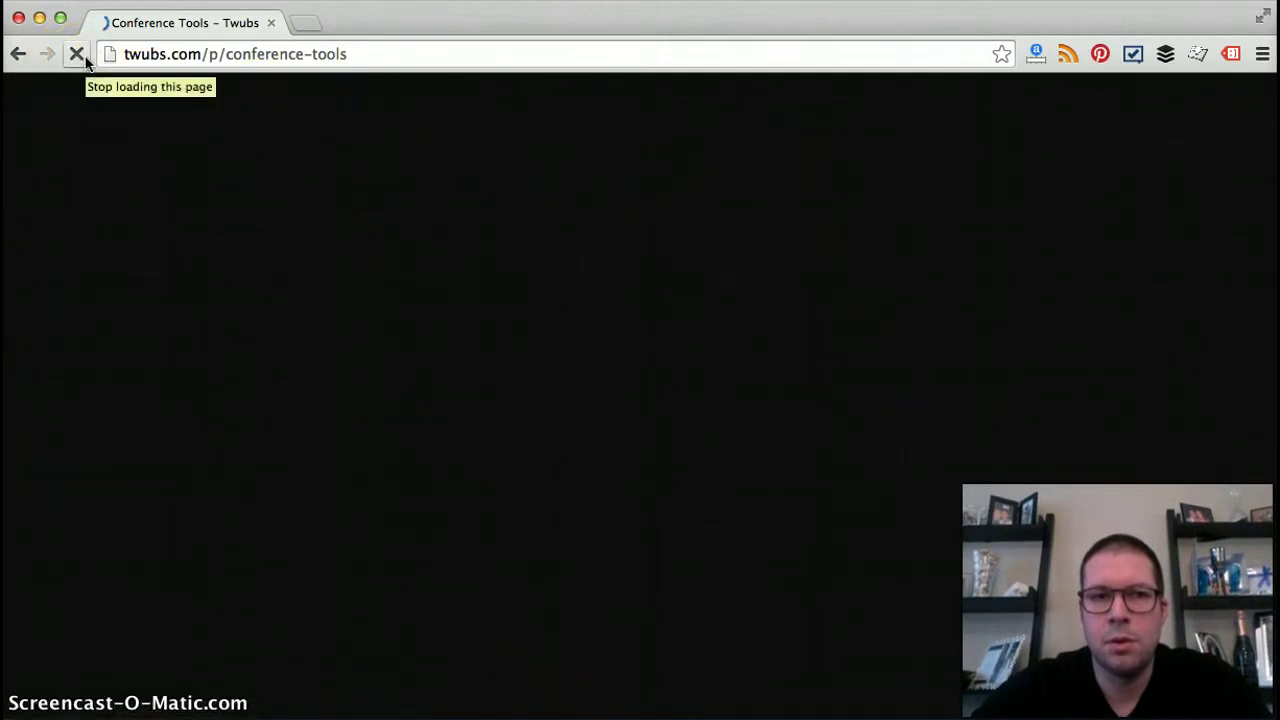
drag(86, 62, 413, 652)
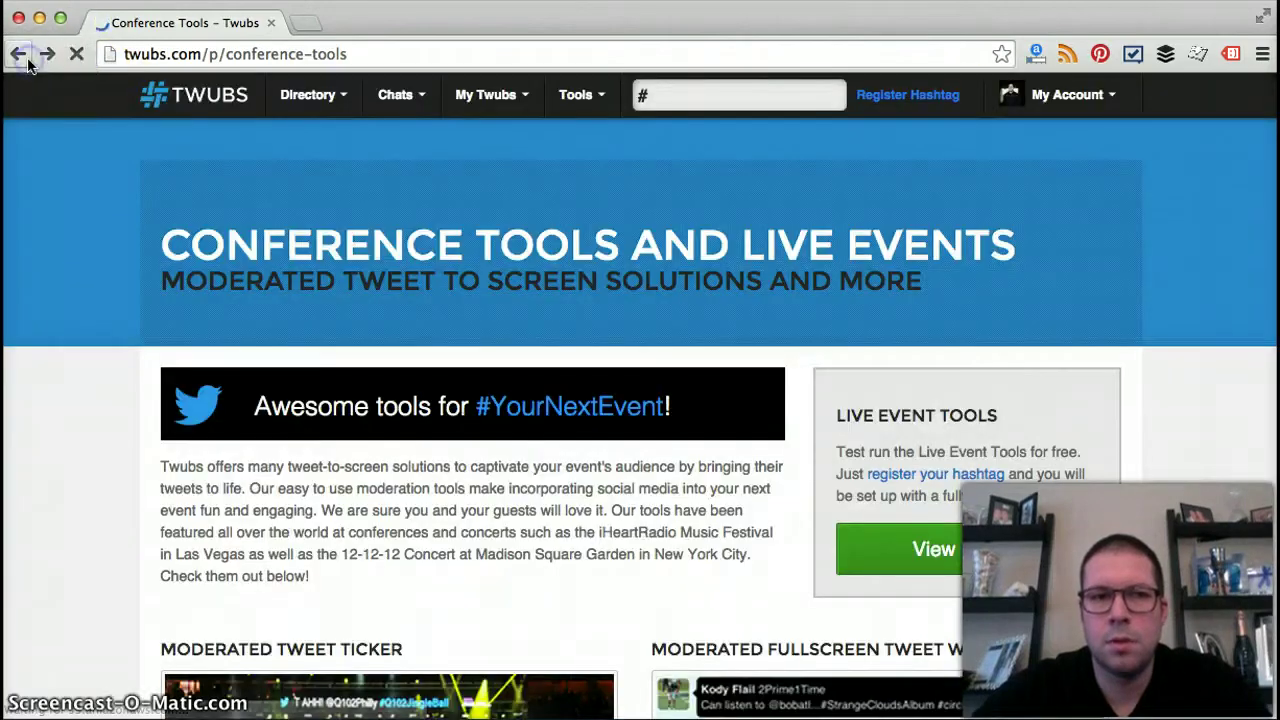
click(22, 58)
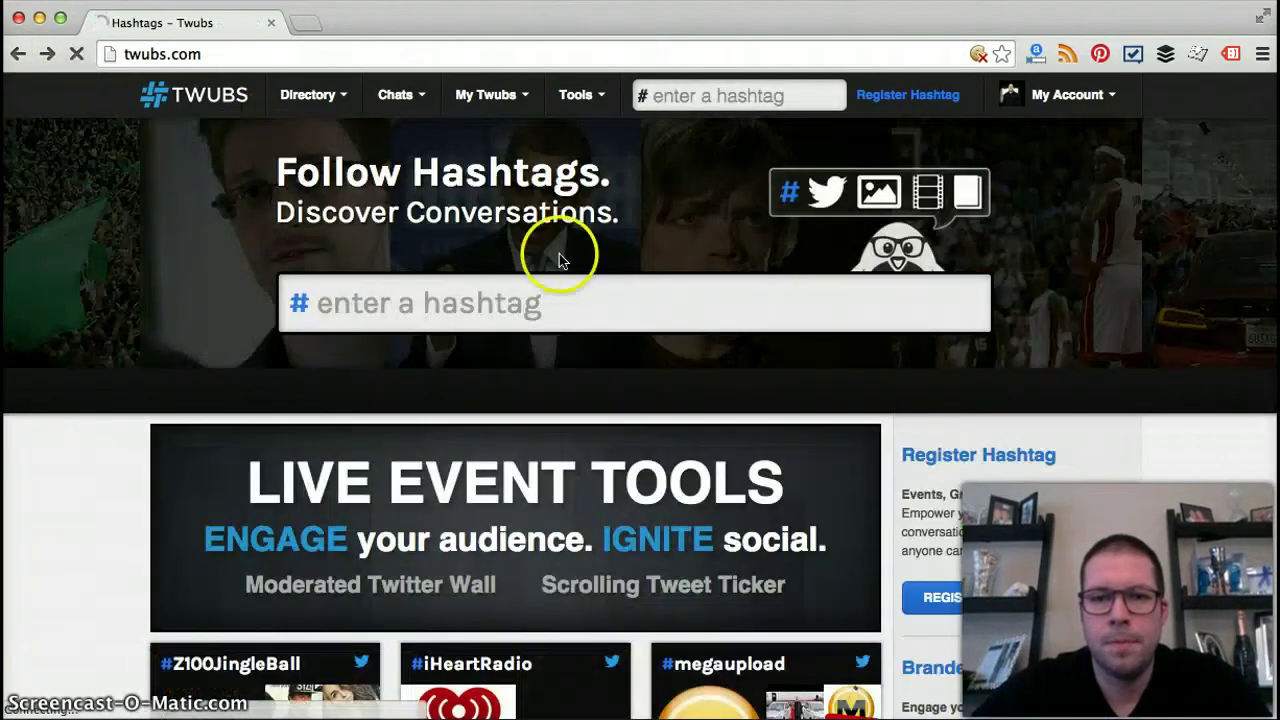
Go to Tools > Register Hashtag and select the empty 'What's your hashtag?' field
click(575, 95)
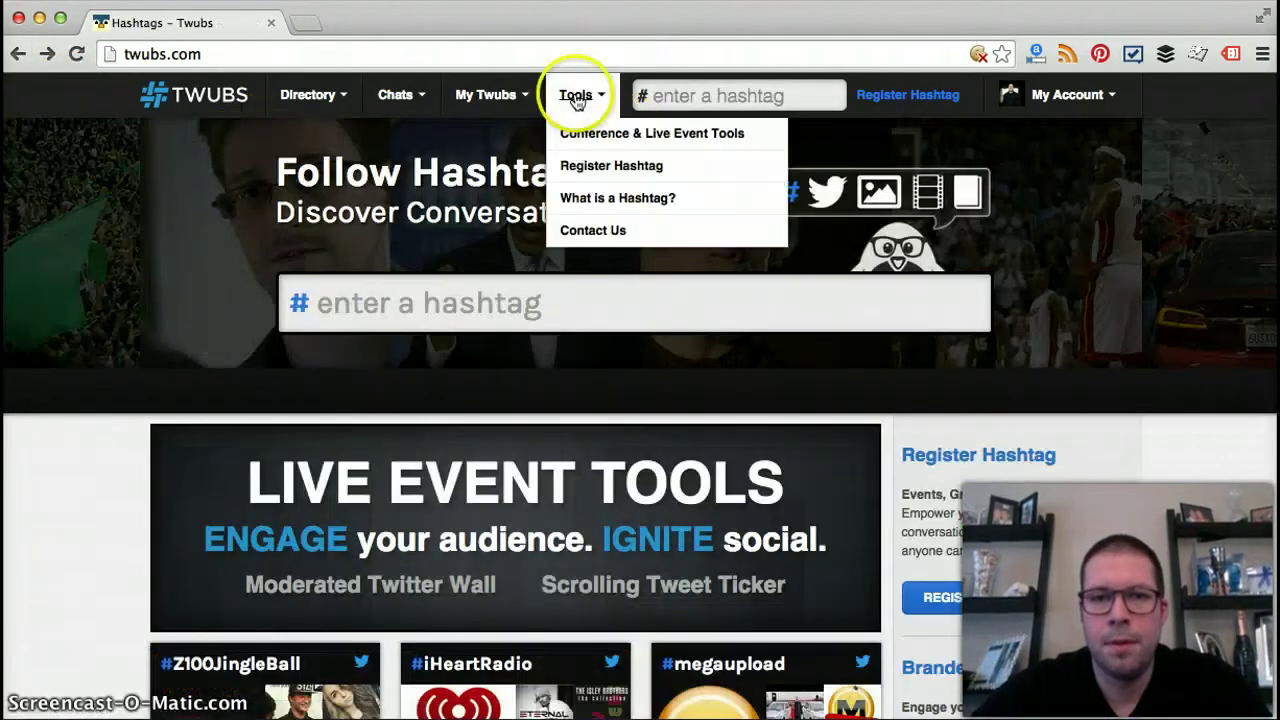
click(592, 175)
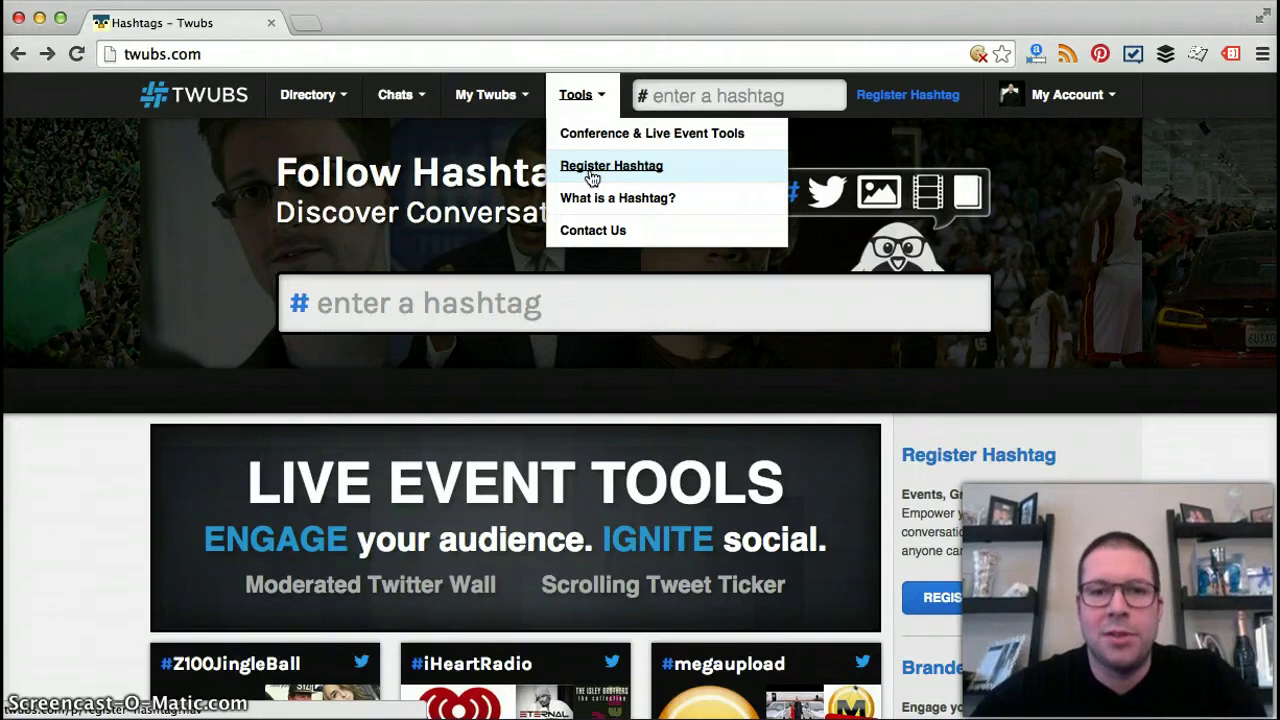
click(591, 176)
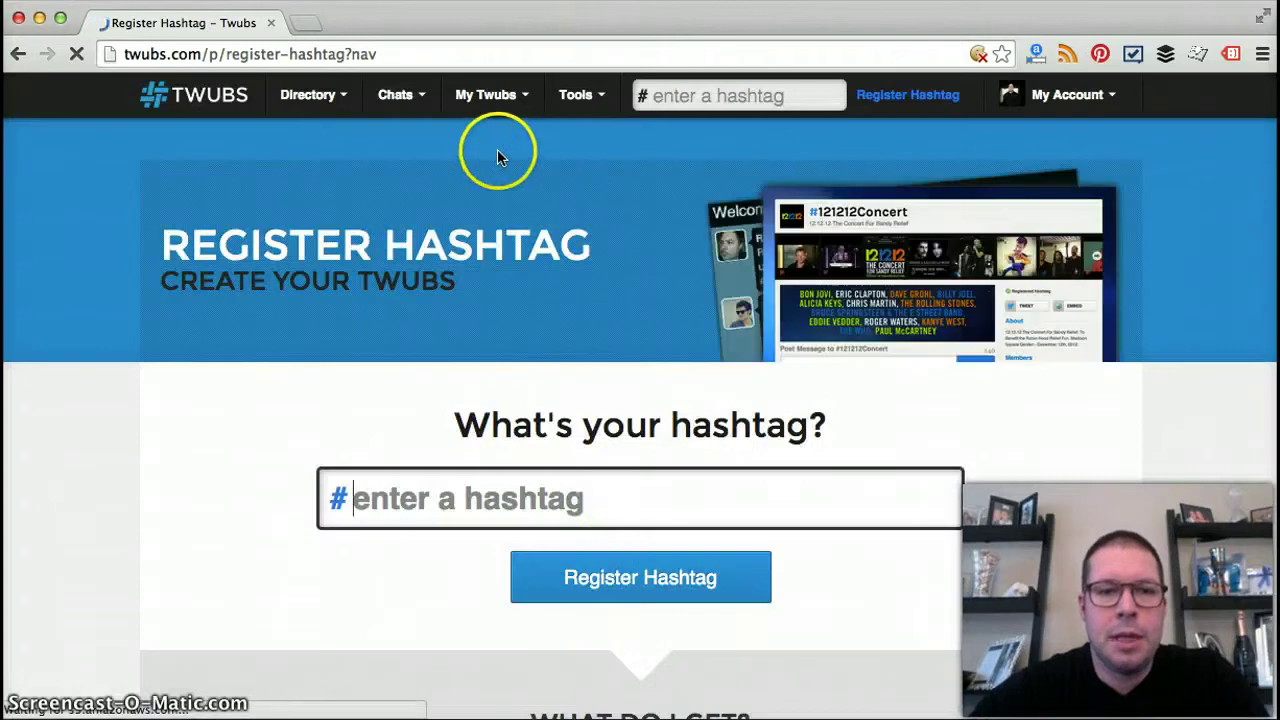
click(587, 487)
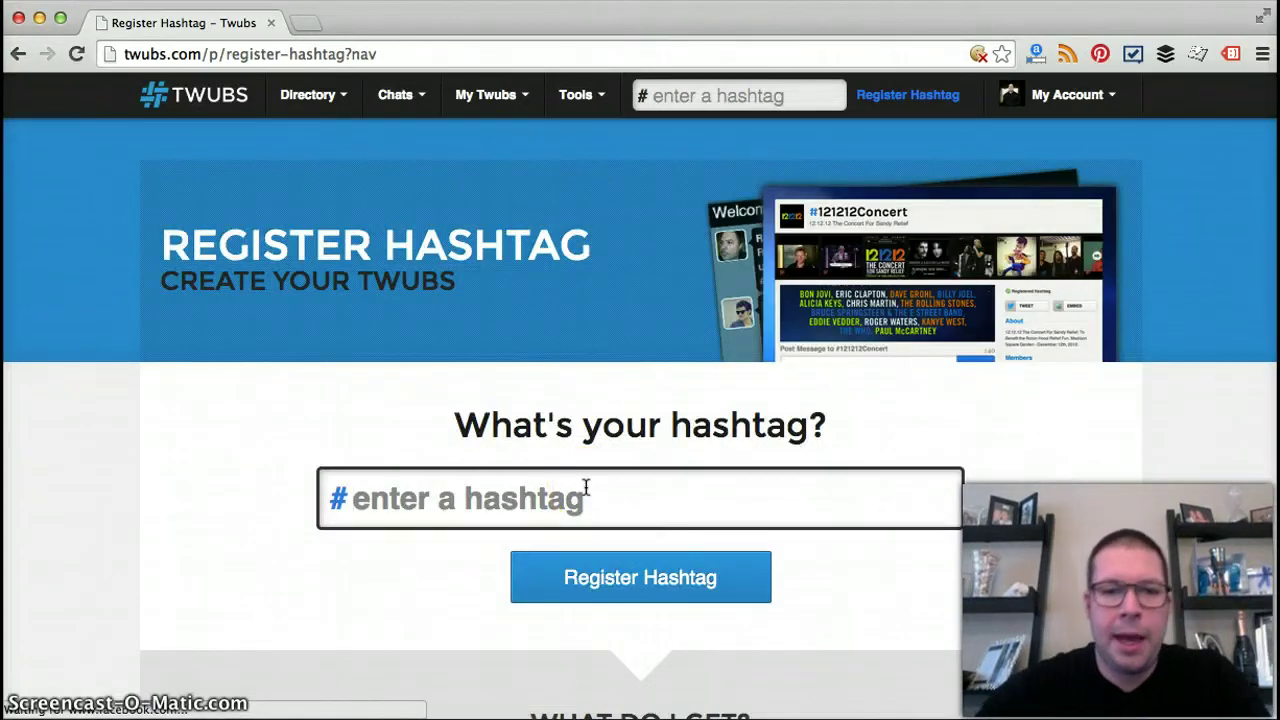
Enter ChirpChirp as the hashtag and confirm it is available
text(Chirp)
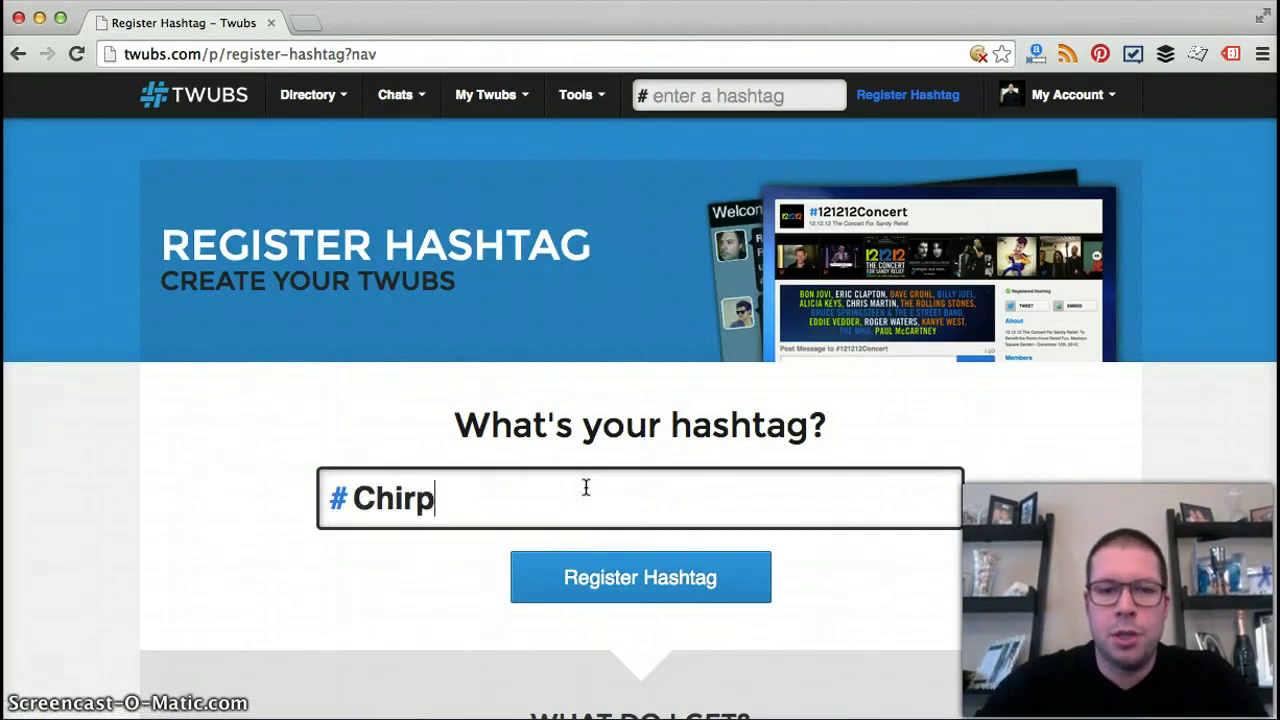
text(Chirp)
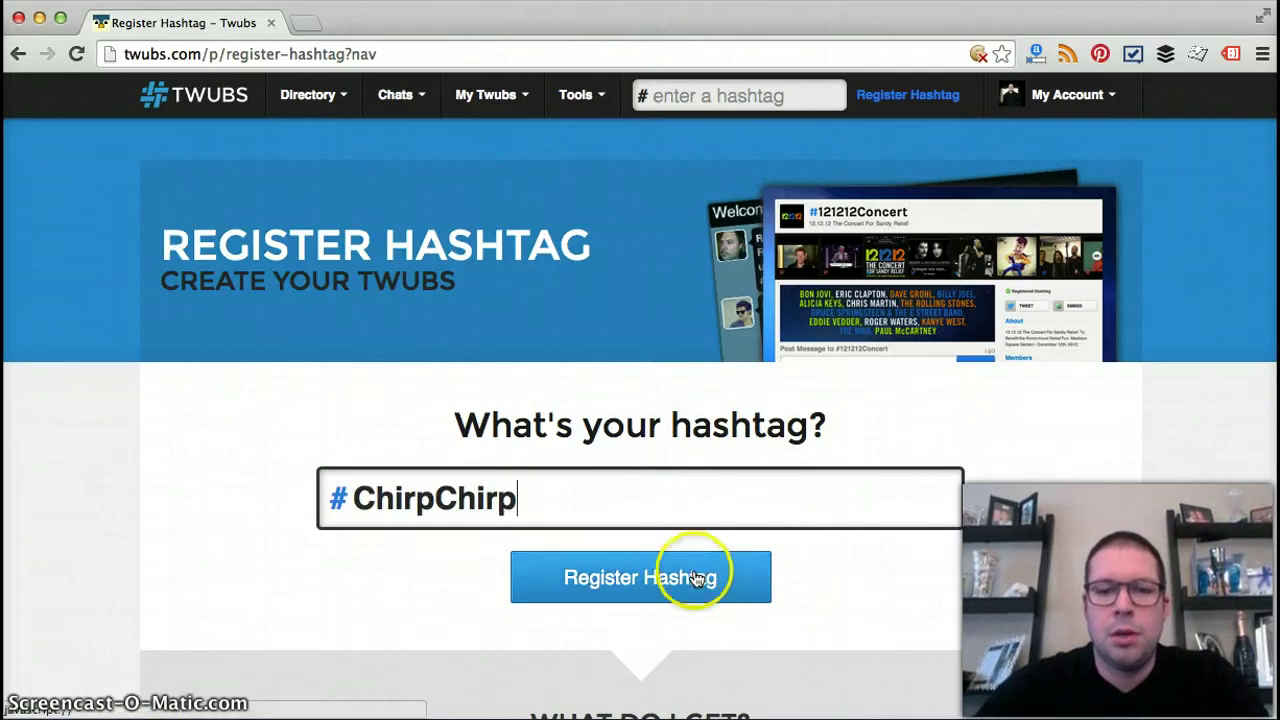
click(686, 575)
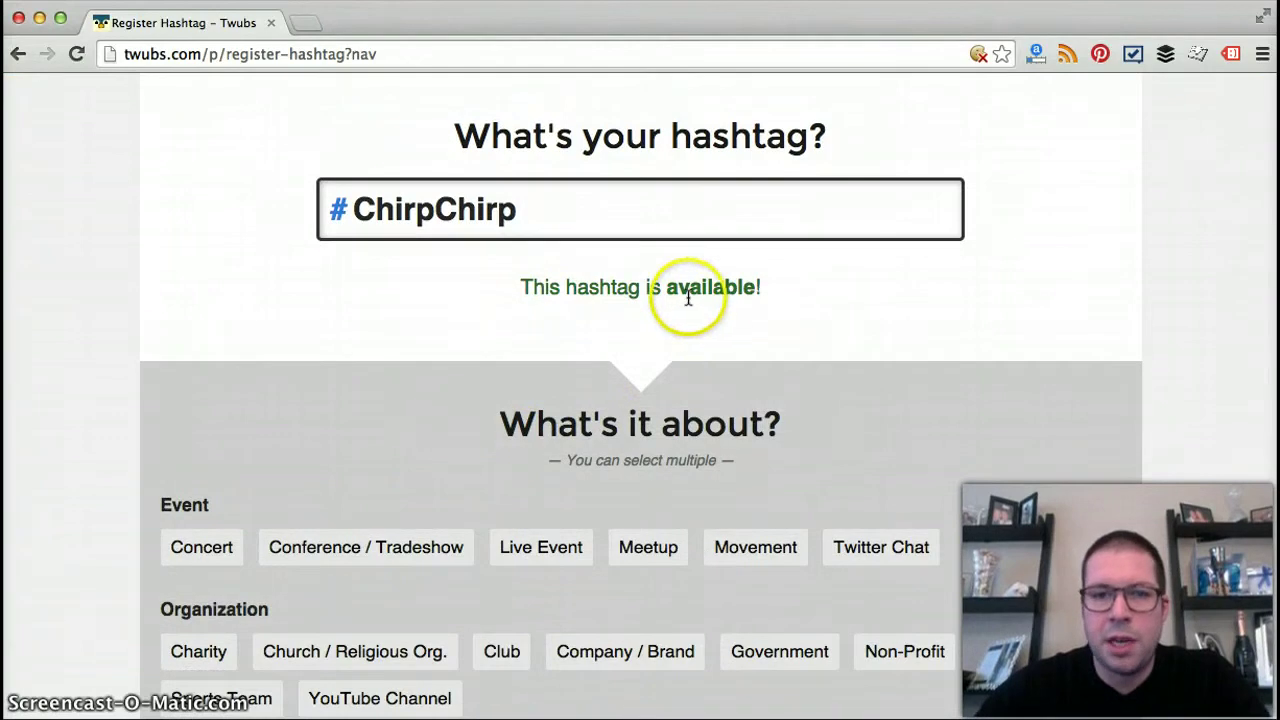
scroll(658, 370, down, 3)
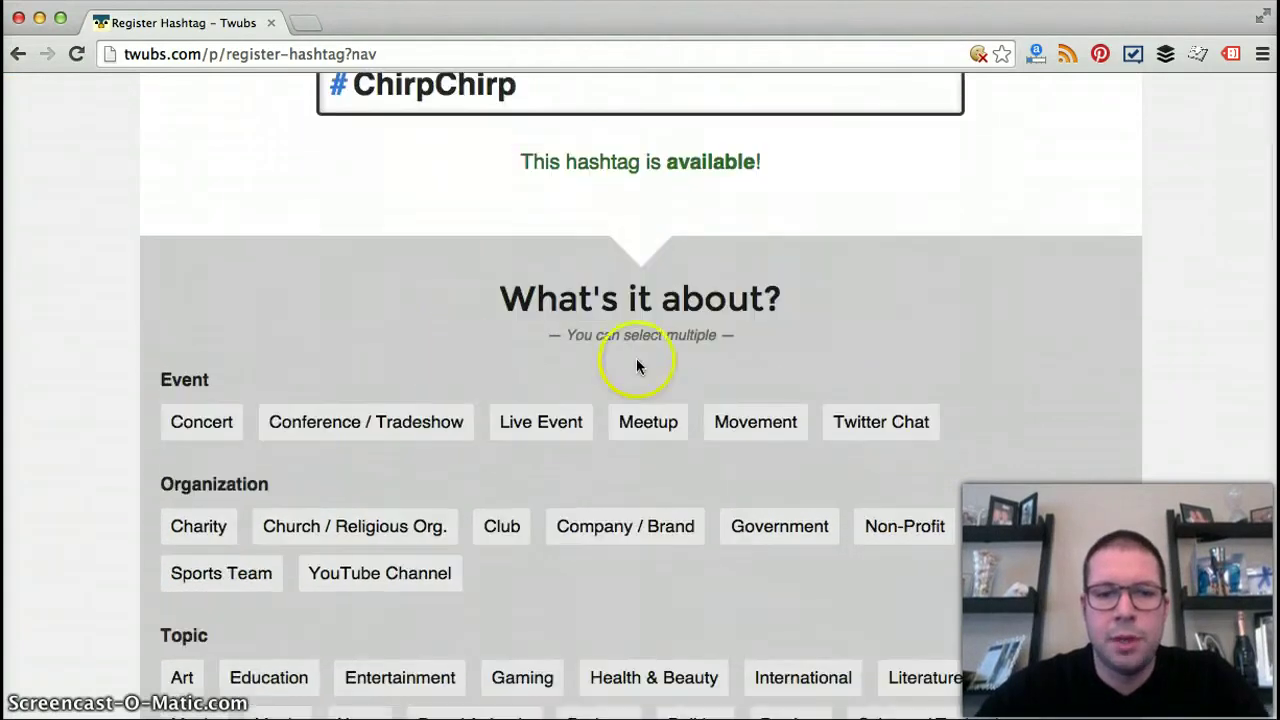
click(535, 425)
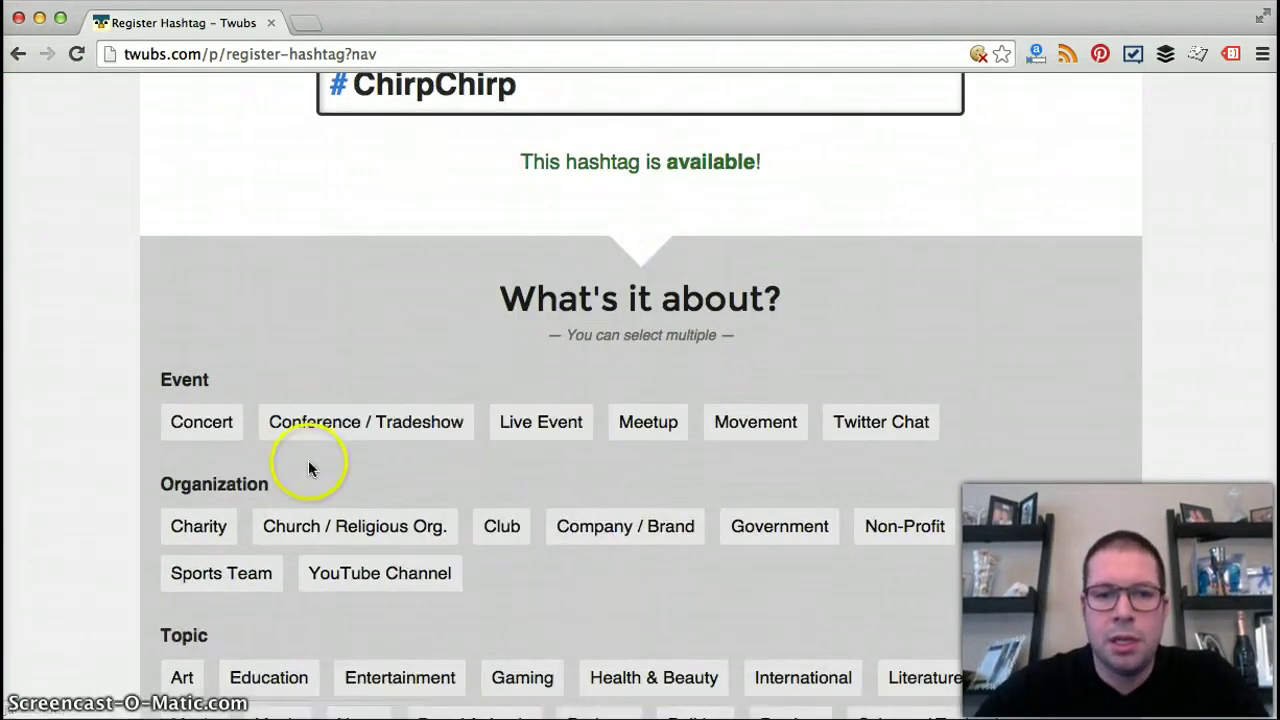
Tag #ChirpChirp with the Movement category under Event
scroll(308, 465, down, 3)
scroll(308, 465, down, 2)
scroll(308, 465, down, 2)
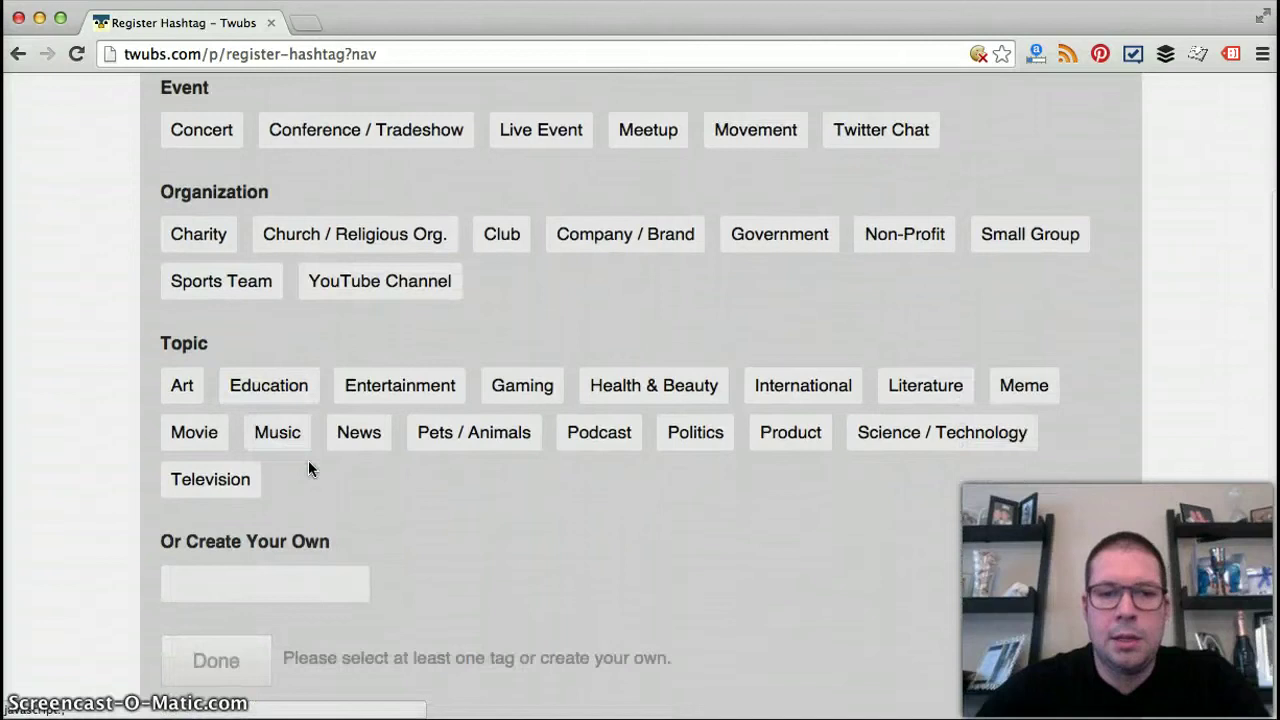
scroll(308, 465, up, 1)
click(762, 175)
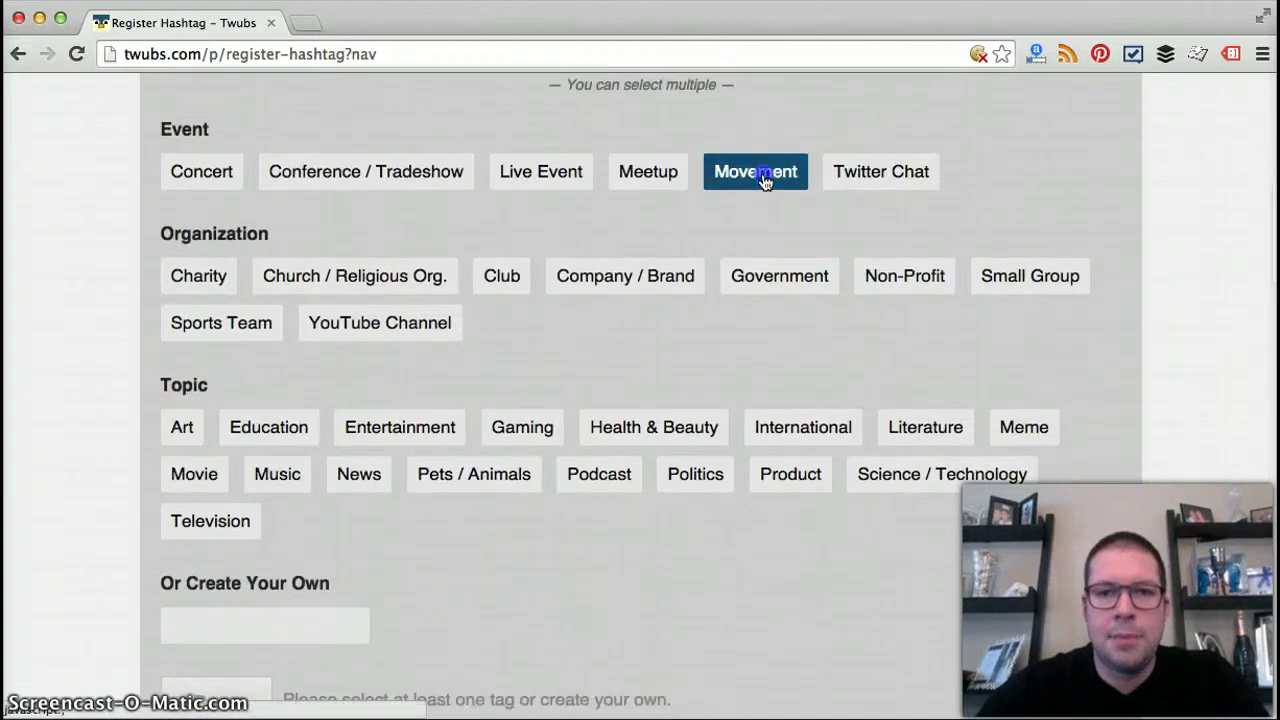
scroll(595, 634, down, 3)
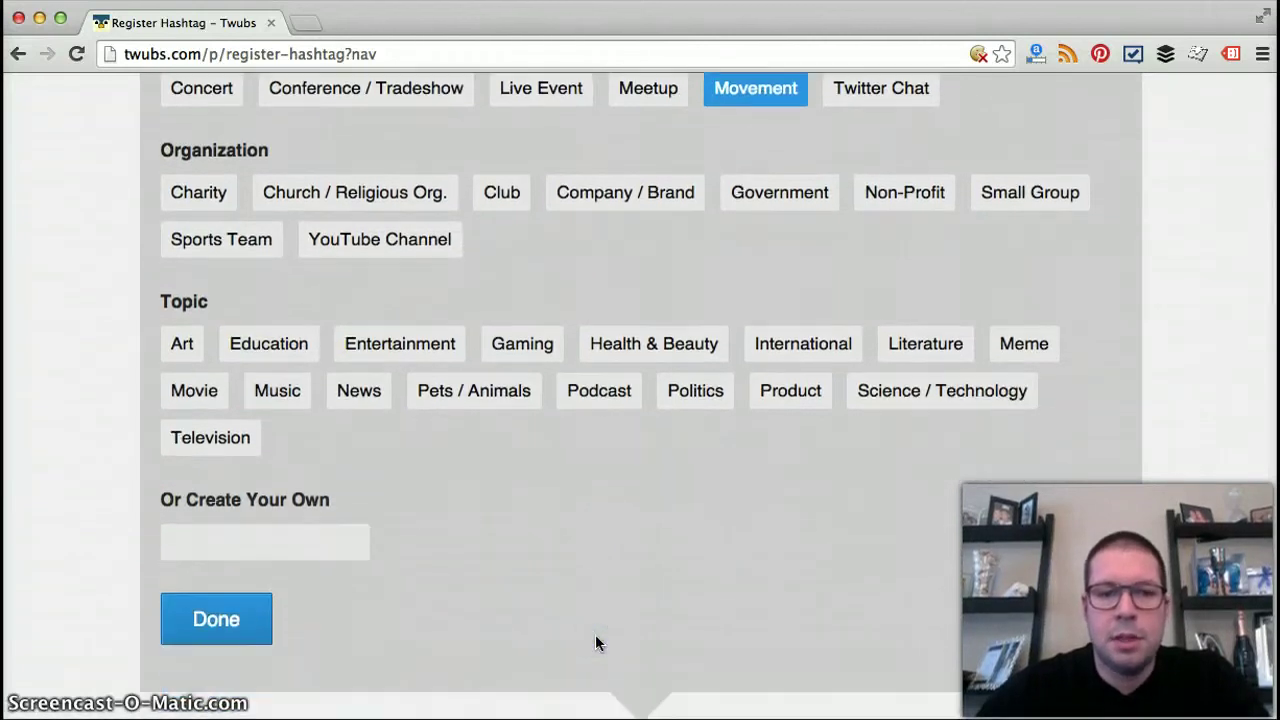
Confirm the Movement category with Done to reach the registration details form
click(183, 578)
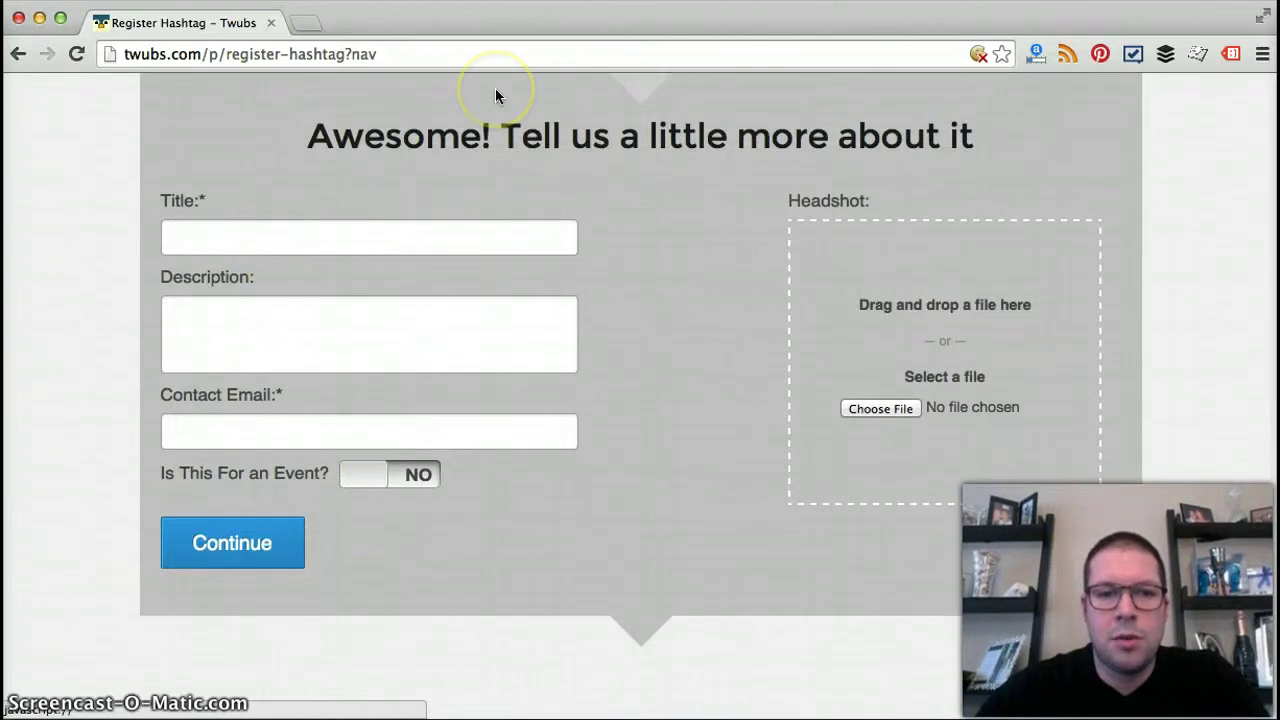
scroll(495, 88, up, 2)
scroll(495, 88, up, 2)
scroll(495, 88, up, 1)
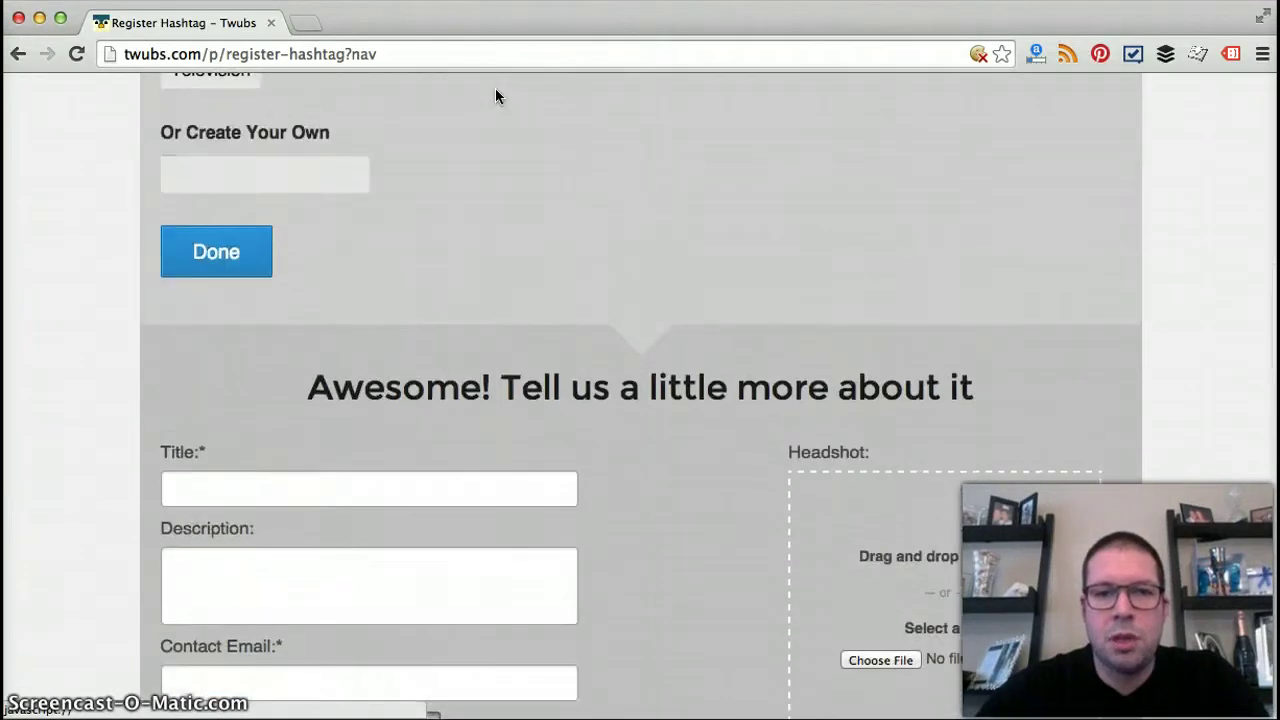
scroll(495, 88, up, 3)
scroll(495, 88, up, 2)
Return to the top, peek at My Twubs, and go home via the TWUBS logo
scroll(495, 88, up, 3)
scroll(495, 88, up, 5)
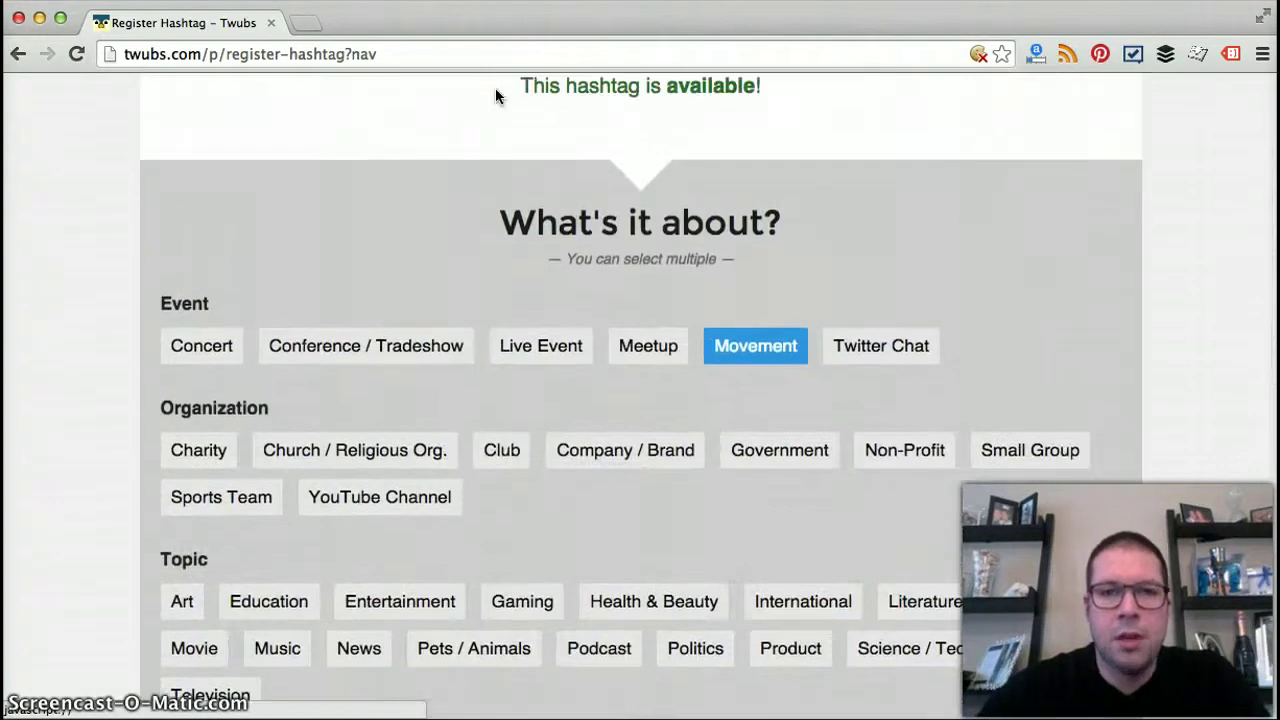
scroll(495, 88, up, 5)
scroll(495, 95, up, 4)
scroll(495, 95, up, 1)
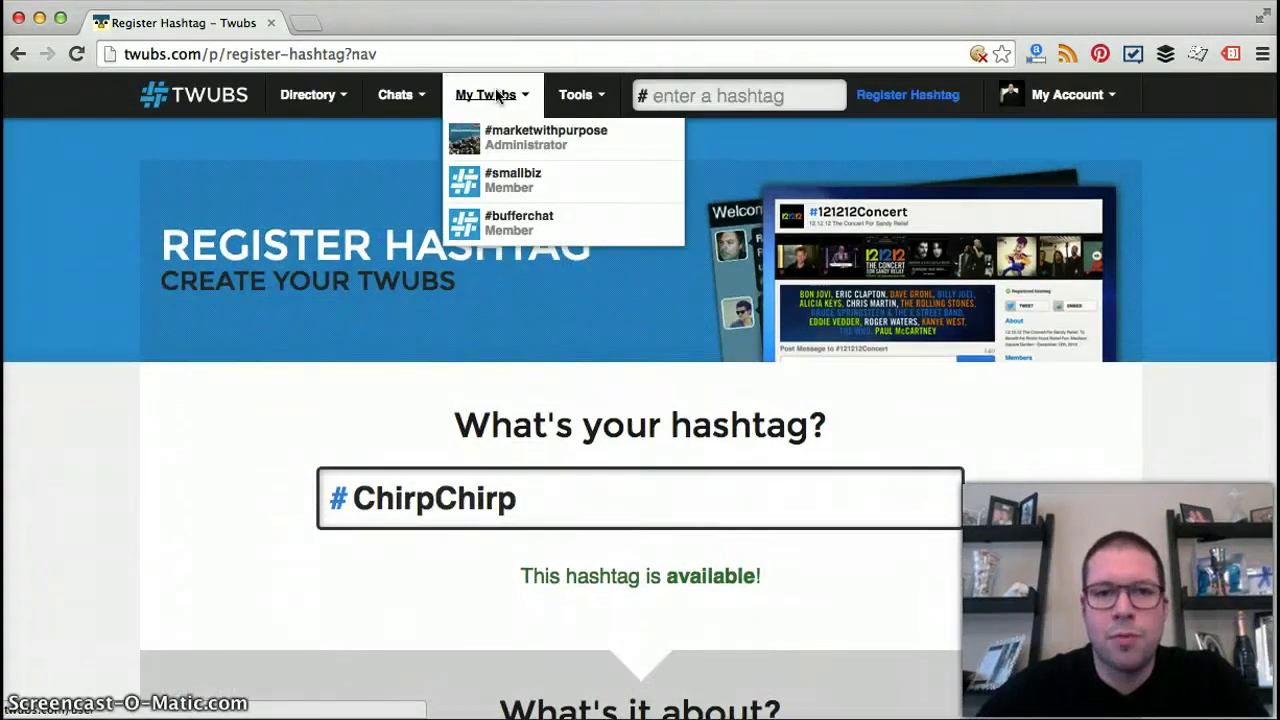
click(575, 95)
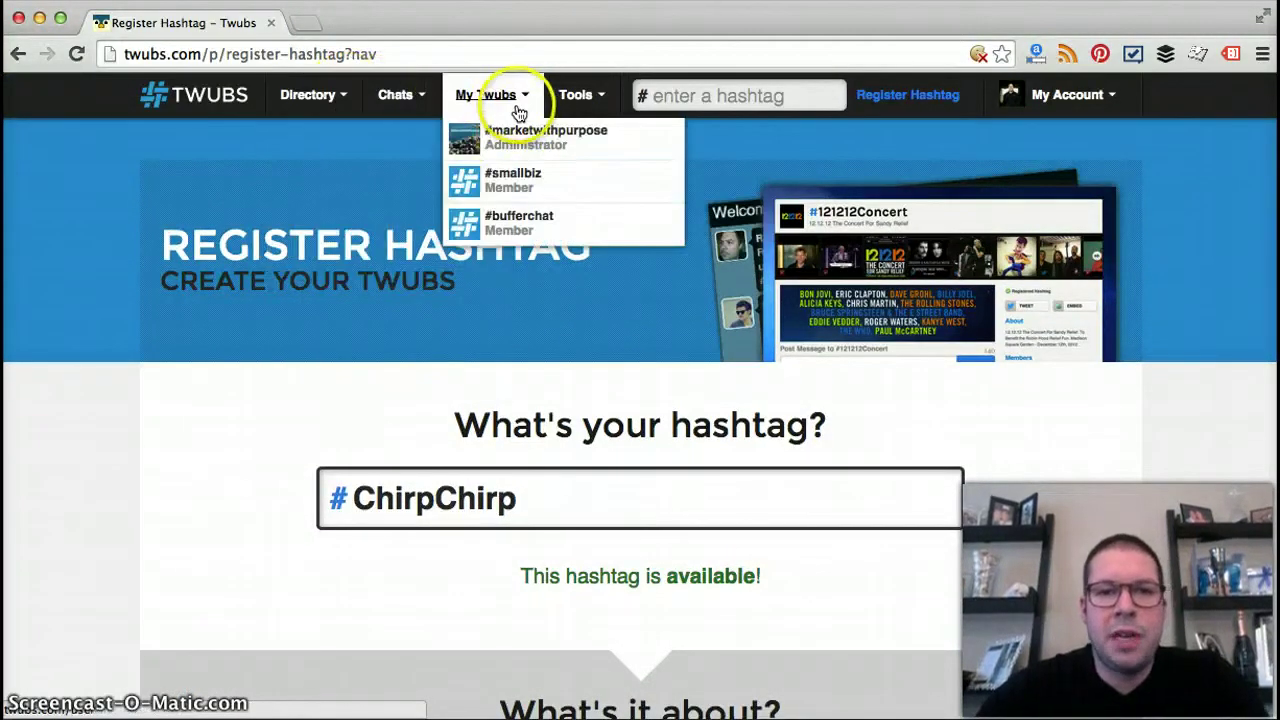
click(198, 102)
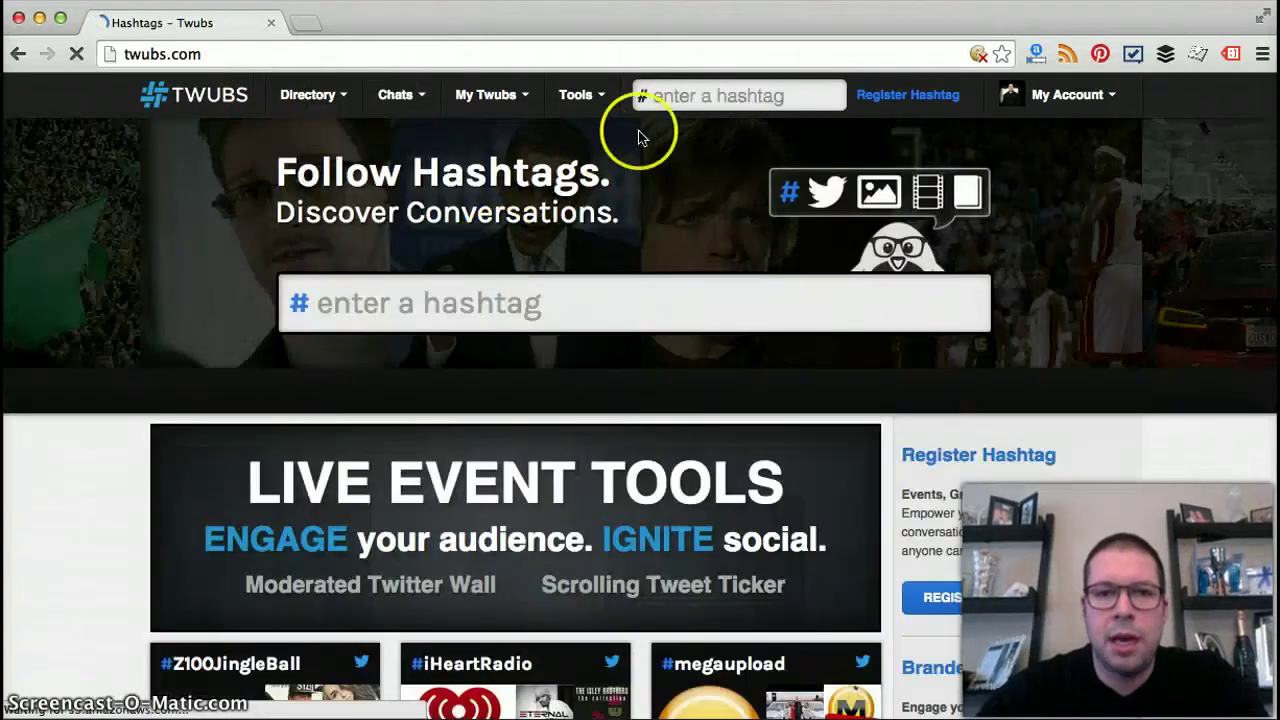
Search the main hashtag box for Entrepreneur to open #Entrepreneur
click(469, 302)
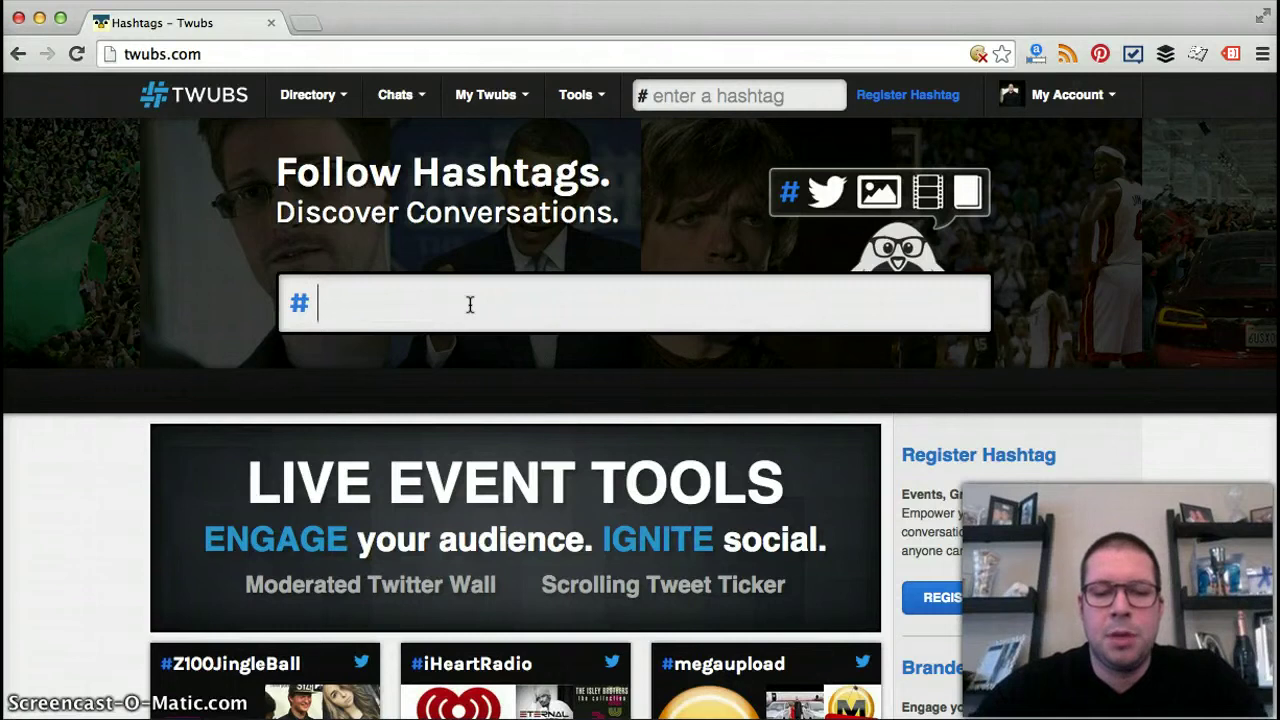
text(Entre)
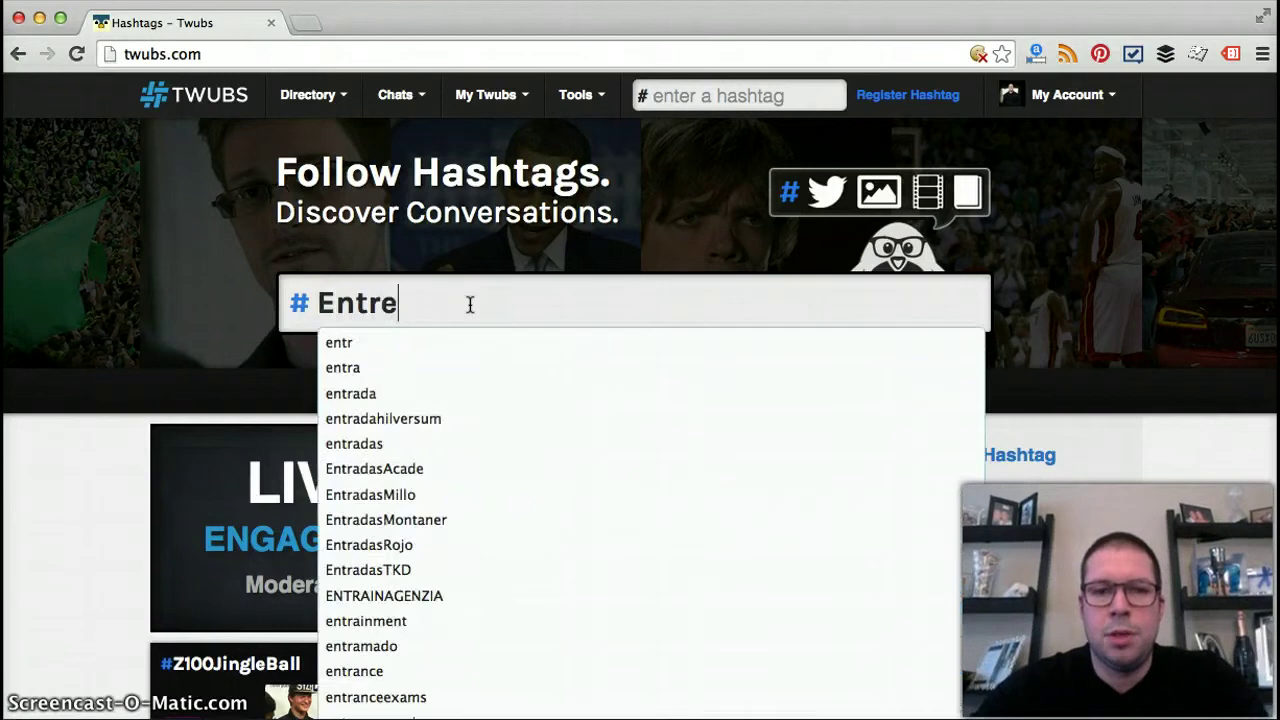
text(prene)
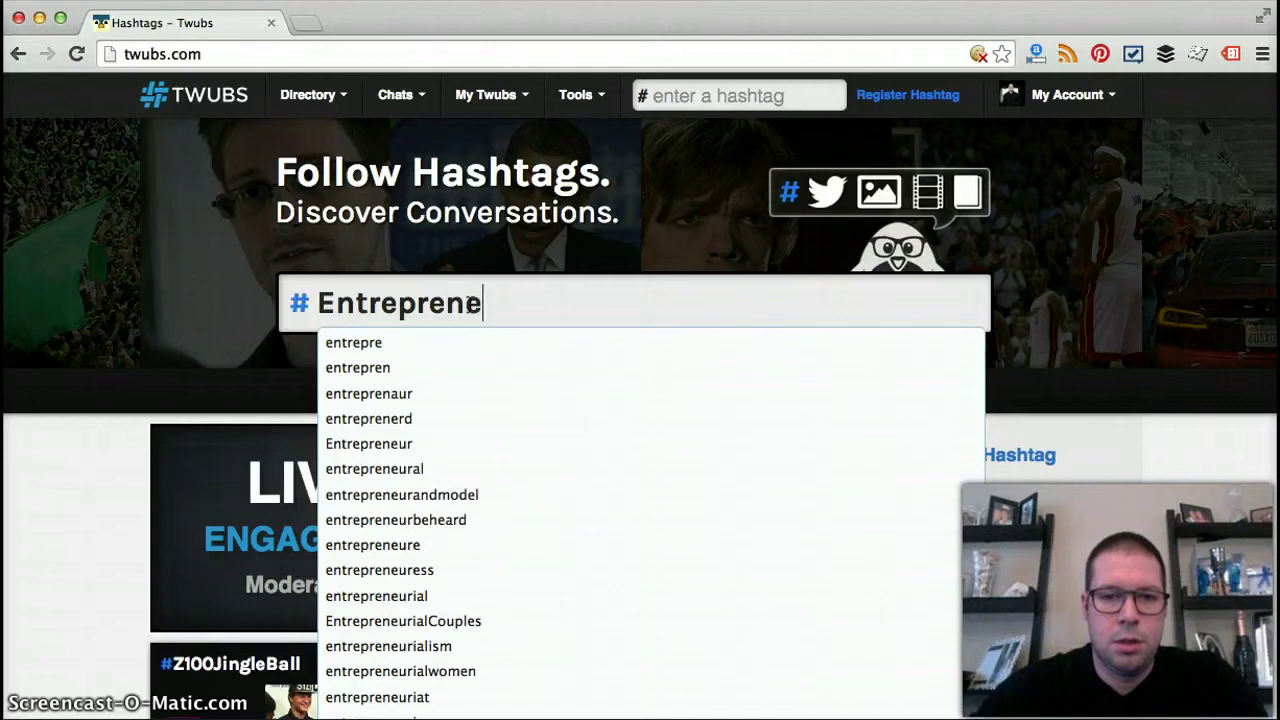
text(ur)
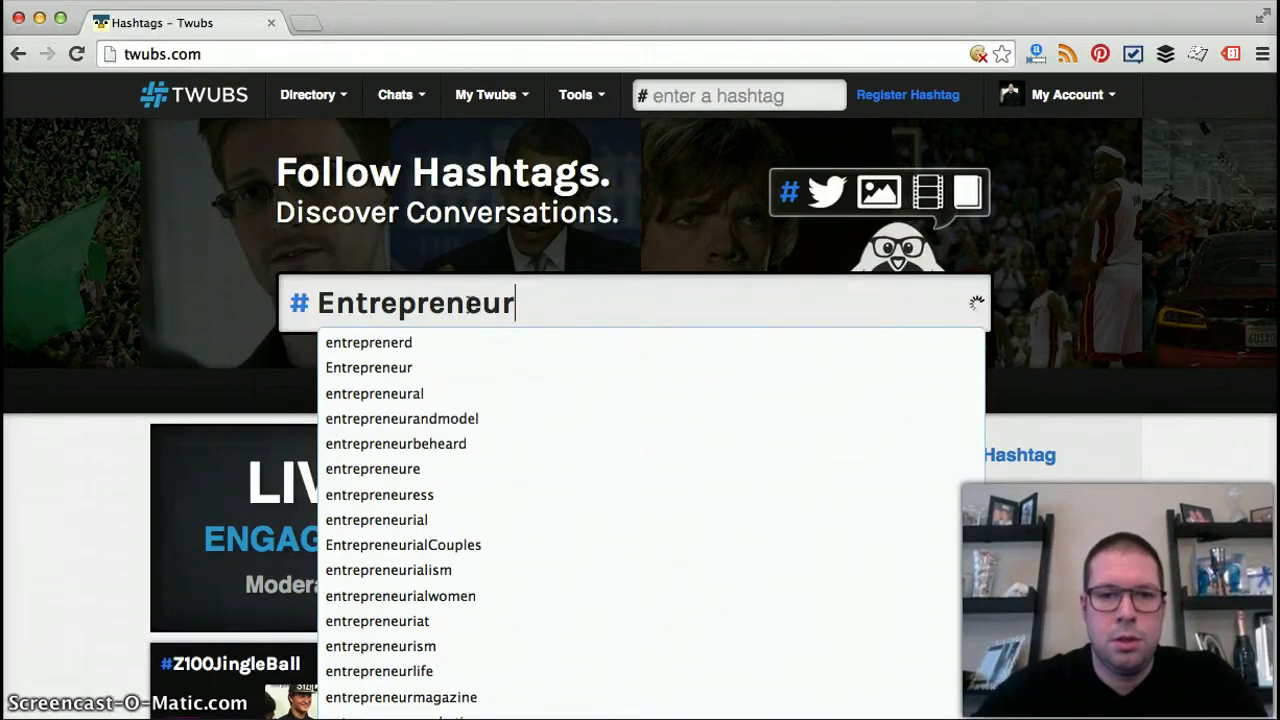
key(Return)
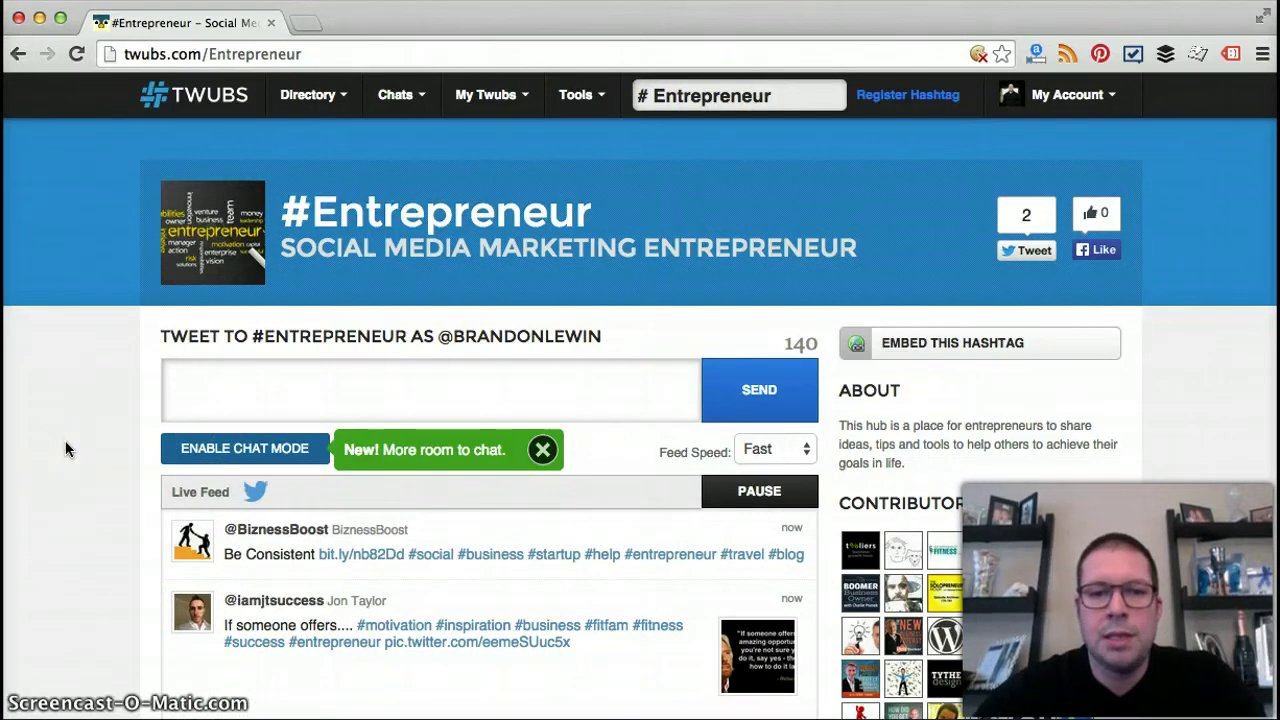
Scroll down to the #Entrepreneur Live Feed and pause it
scroll(65, 448, down, 3)
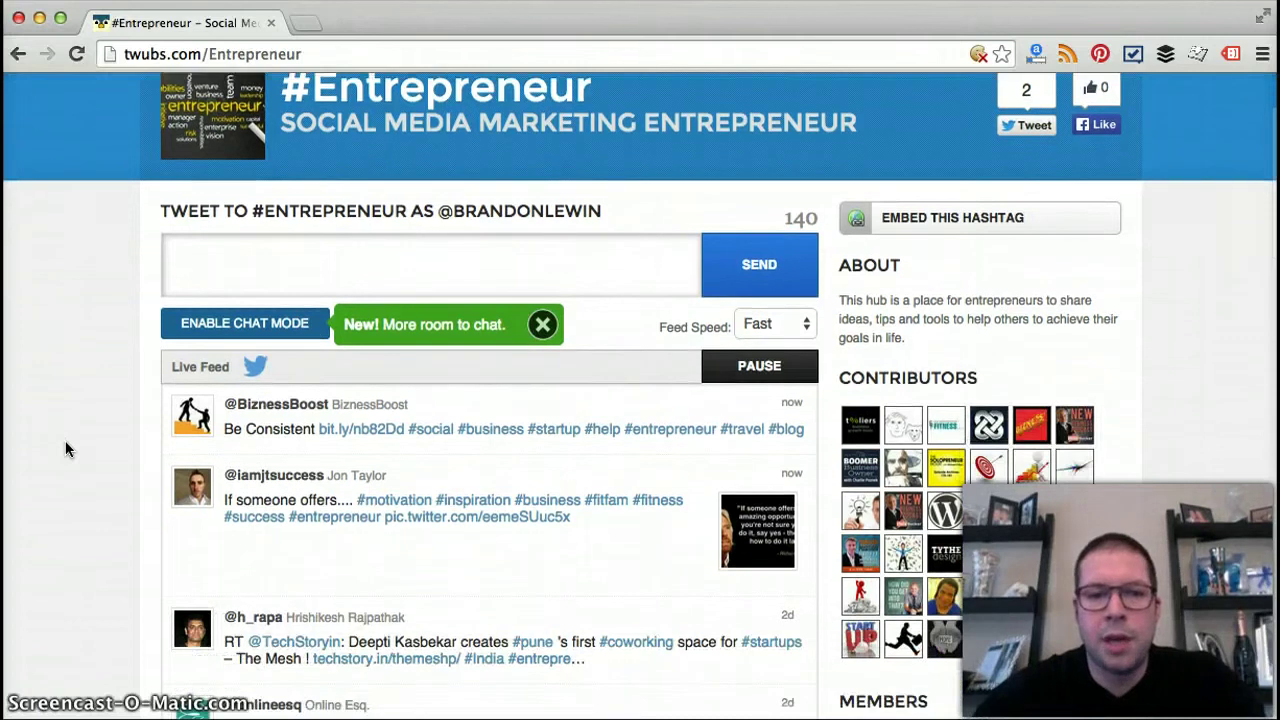
scroll(66, 442, up, 3)
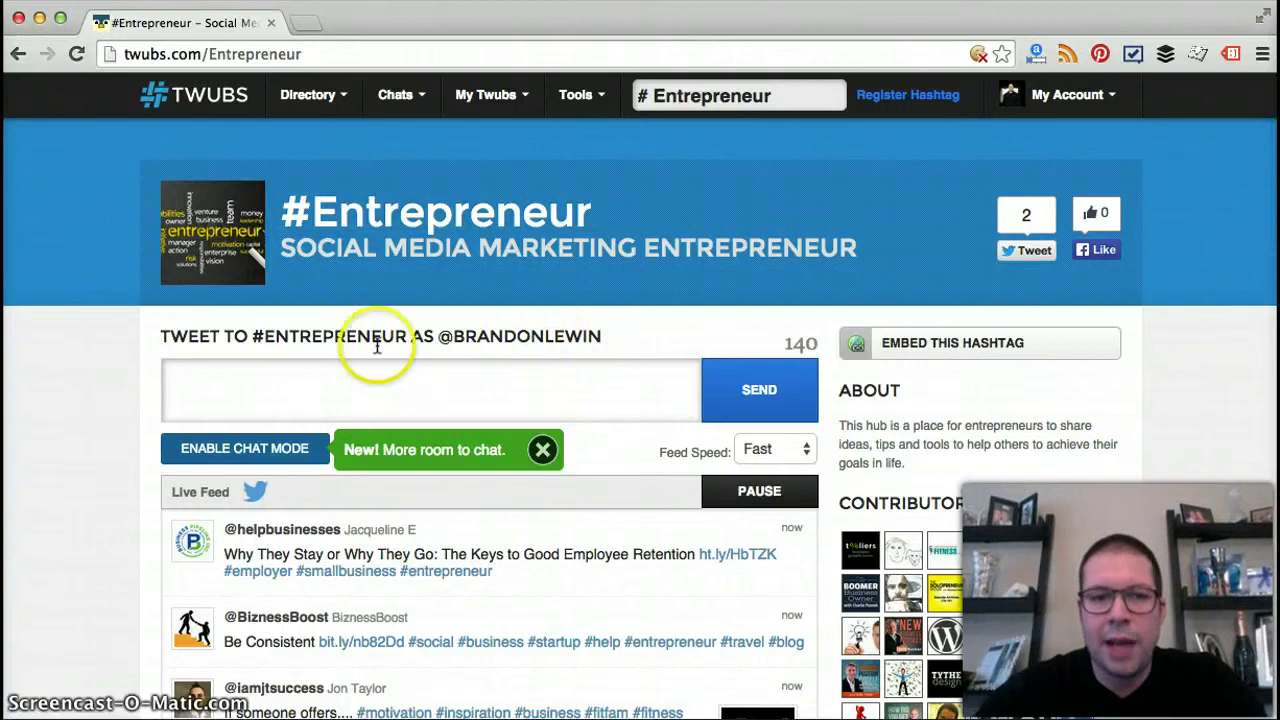
mouse_move(200, 572)
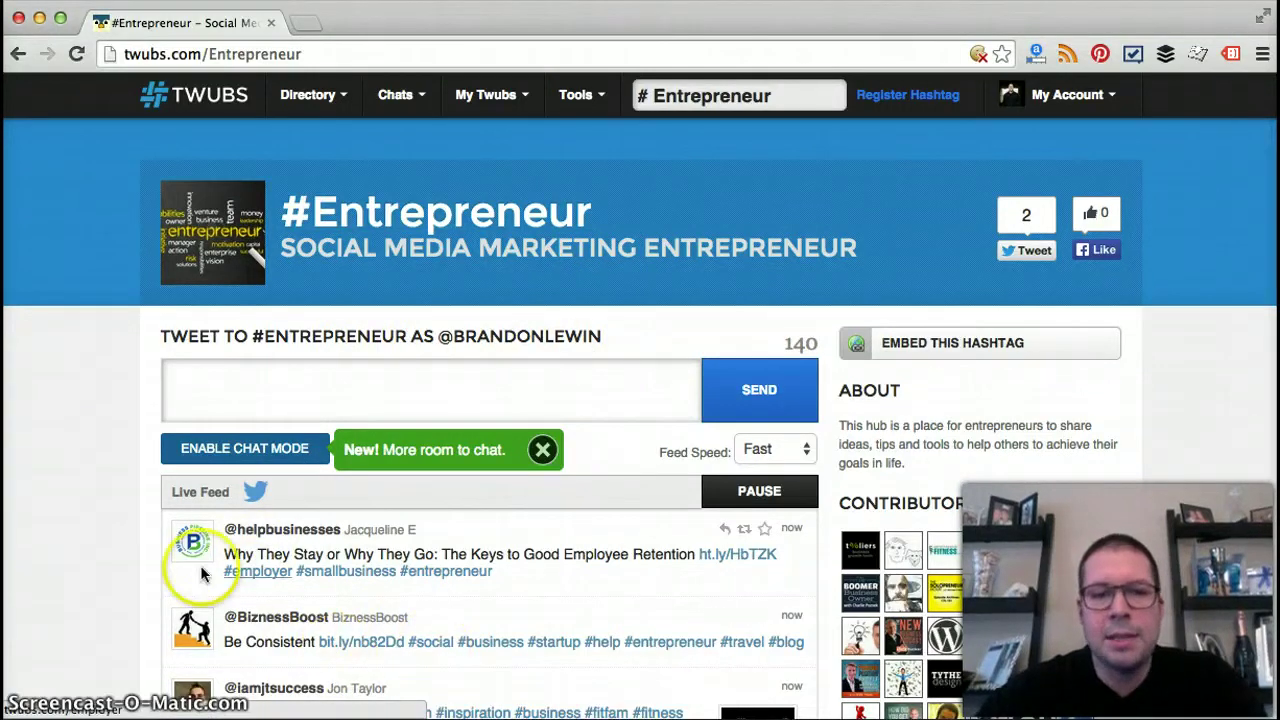
scroll(195, 560, down, 3)
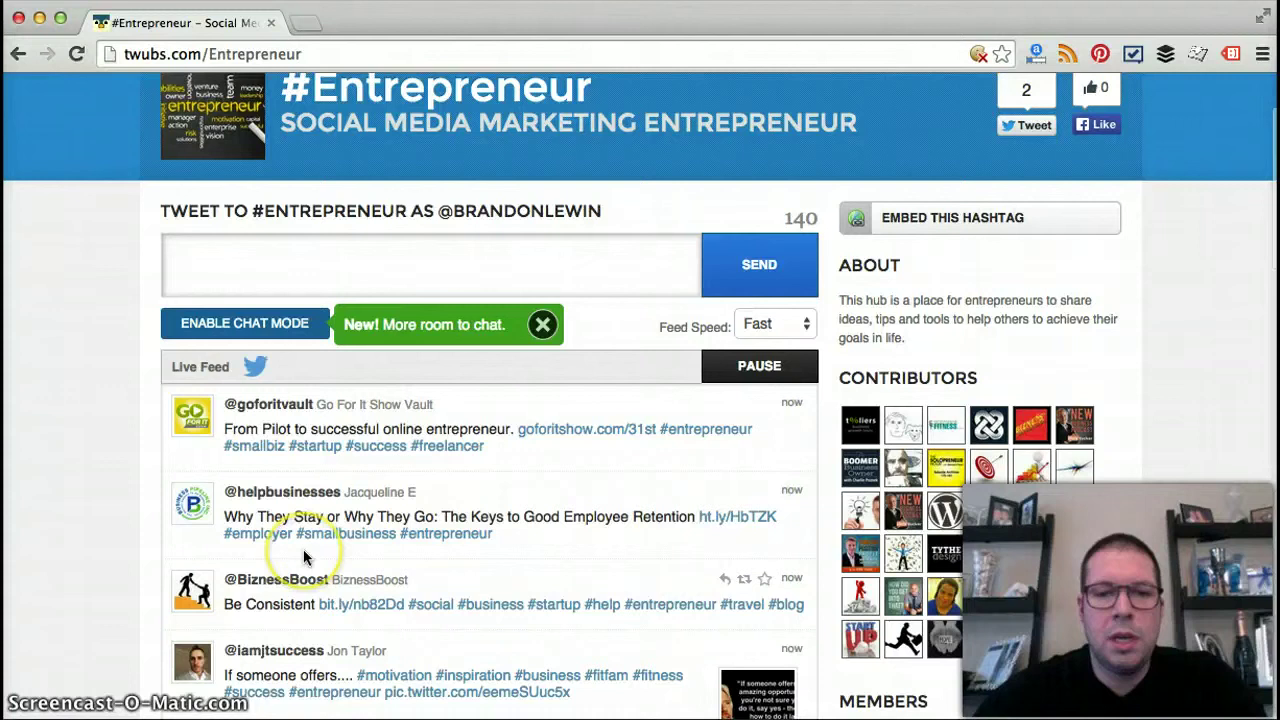
scroll(303, 549, down, 3)
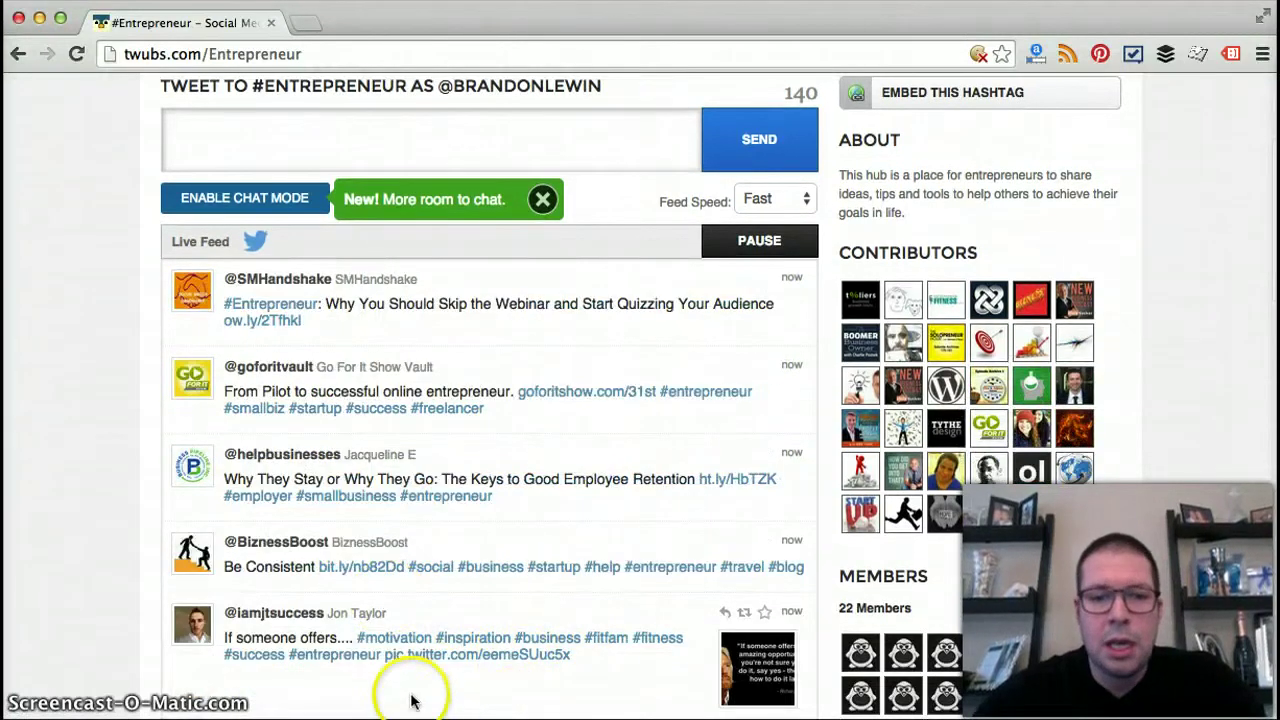
scroll(370, 692, down, 4)
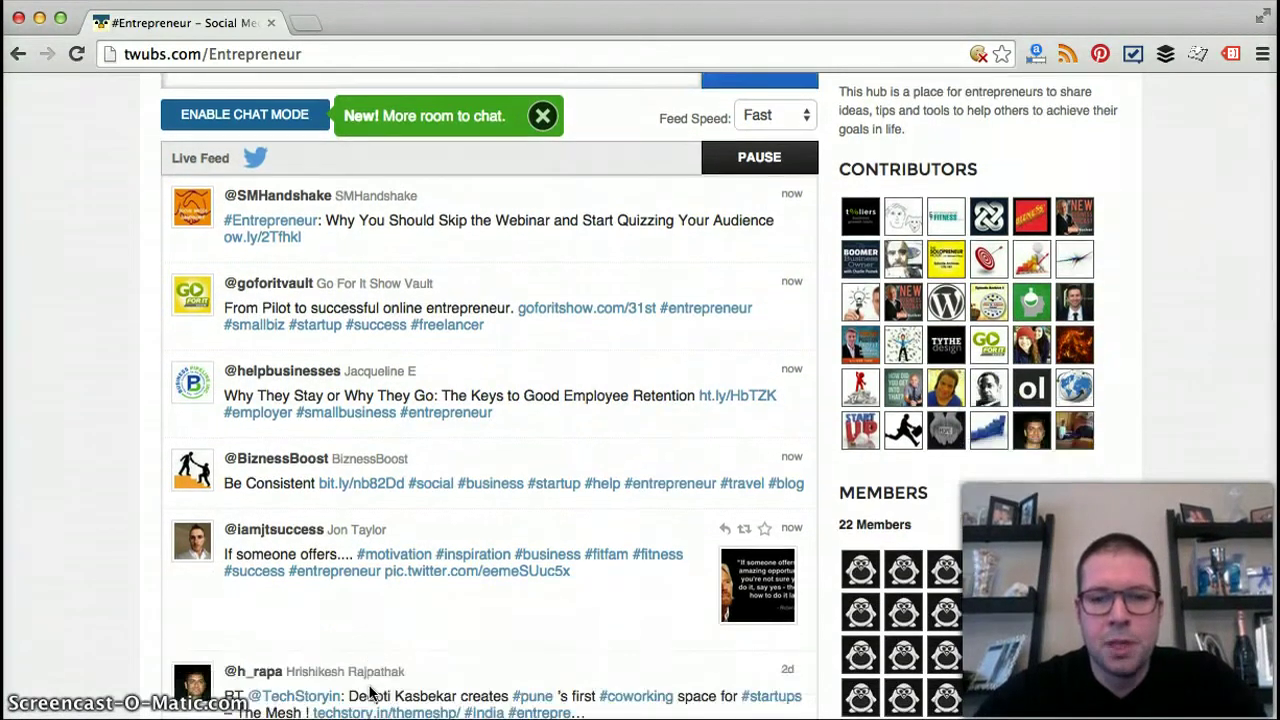
scroll(370, 692, down, 3)
scroll(370, 692, down, 1)
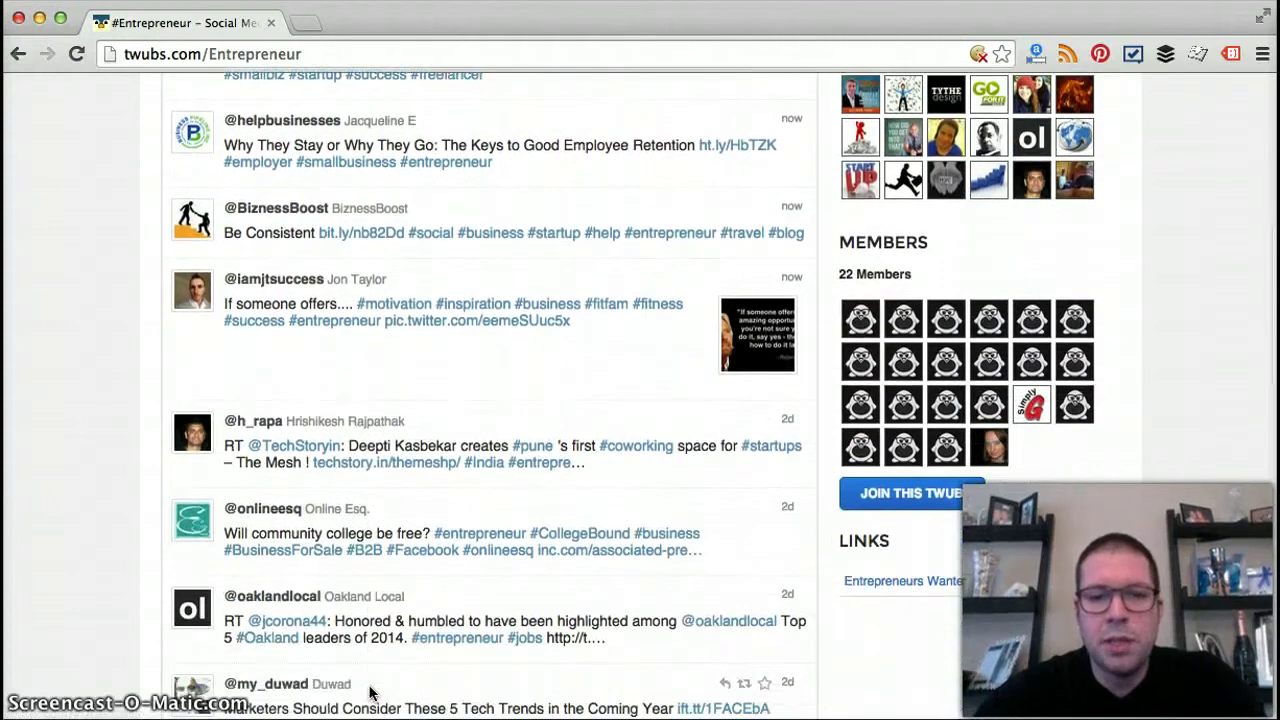
scroll(370, 692, up, 1)
scroll(370, 692, up, 2)
scroll(370, 692, up, 3)
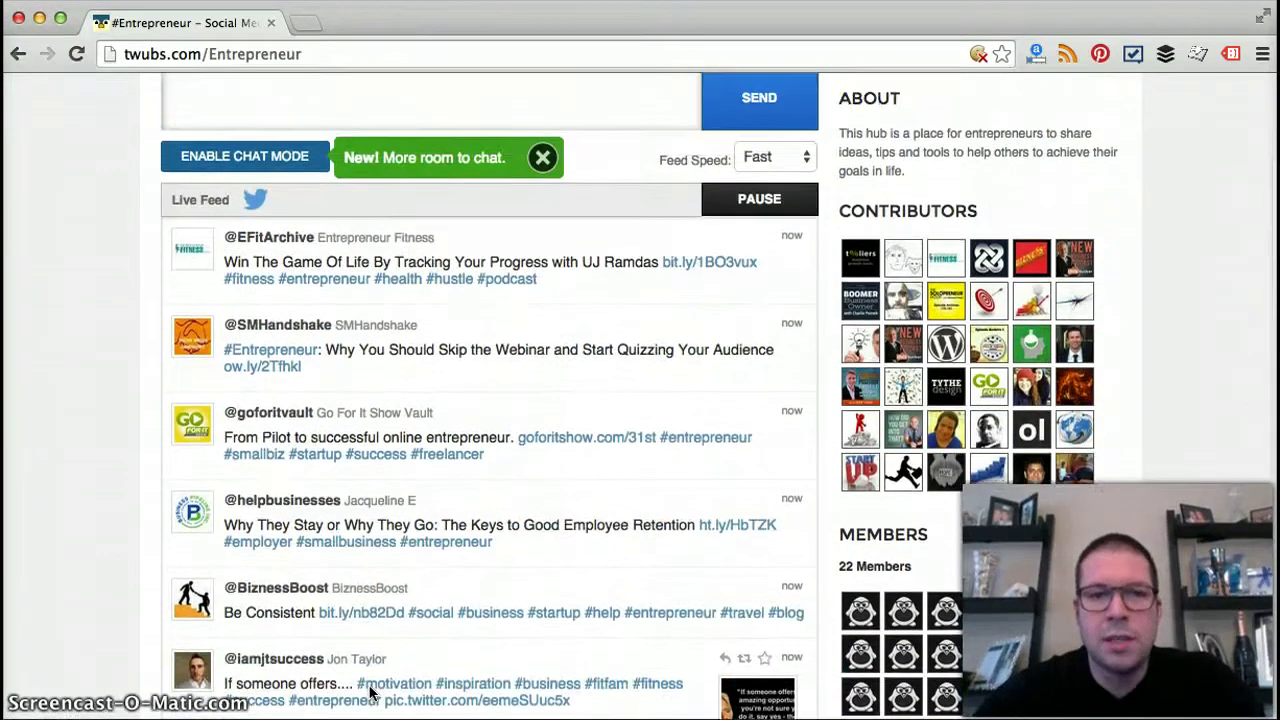
scroll(370, 692, up, 1)
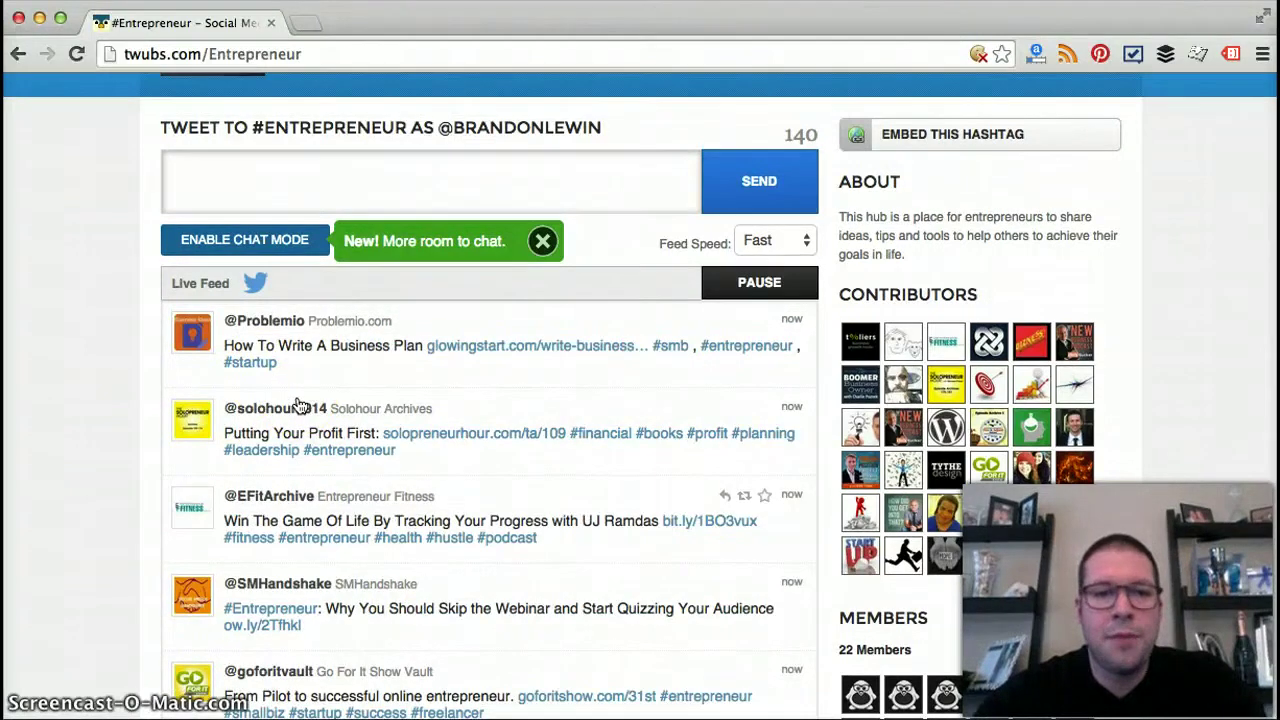
scroll(297, 404, down, 1)
scroll(297, 404, down, 1)
scroll(297, 404, down, 1)
scroll(297, 404, down, 1)
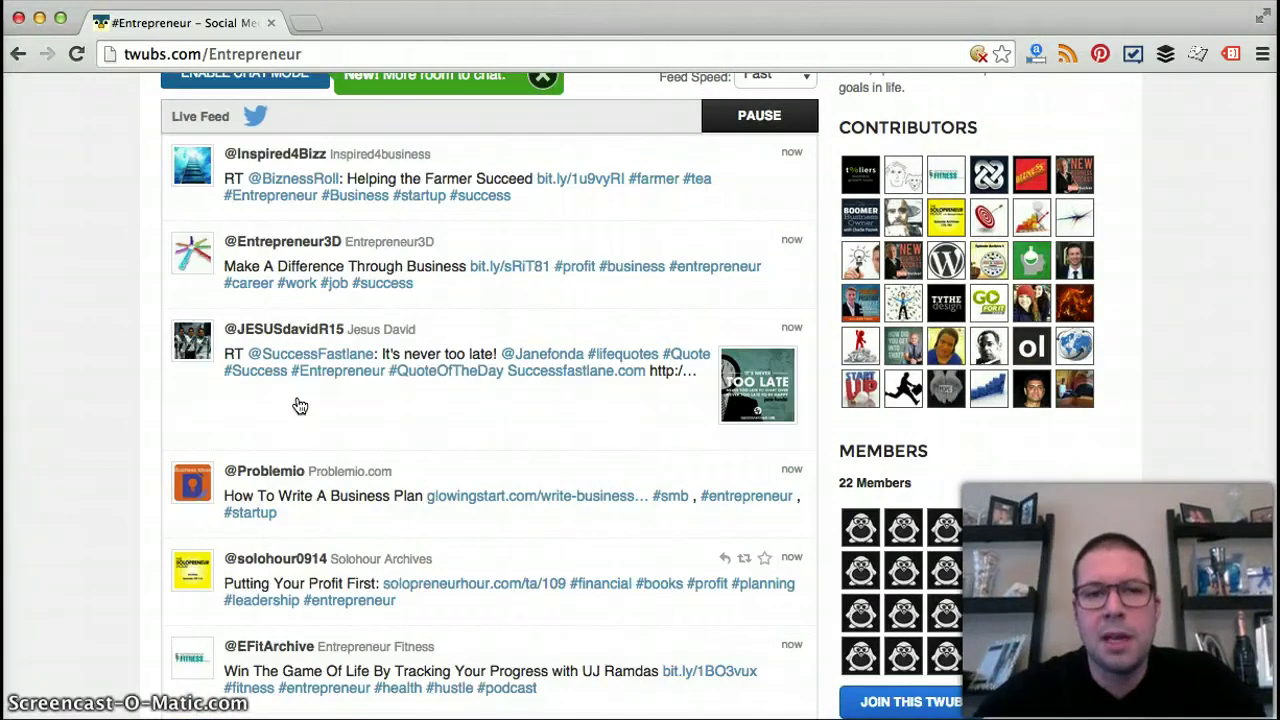
scroll(297, 404, down, 2)
scroll(297, 404, up, 2)
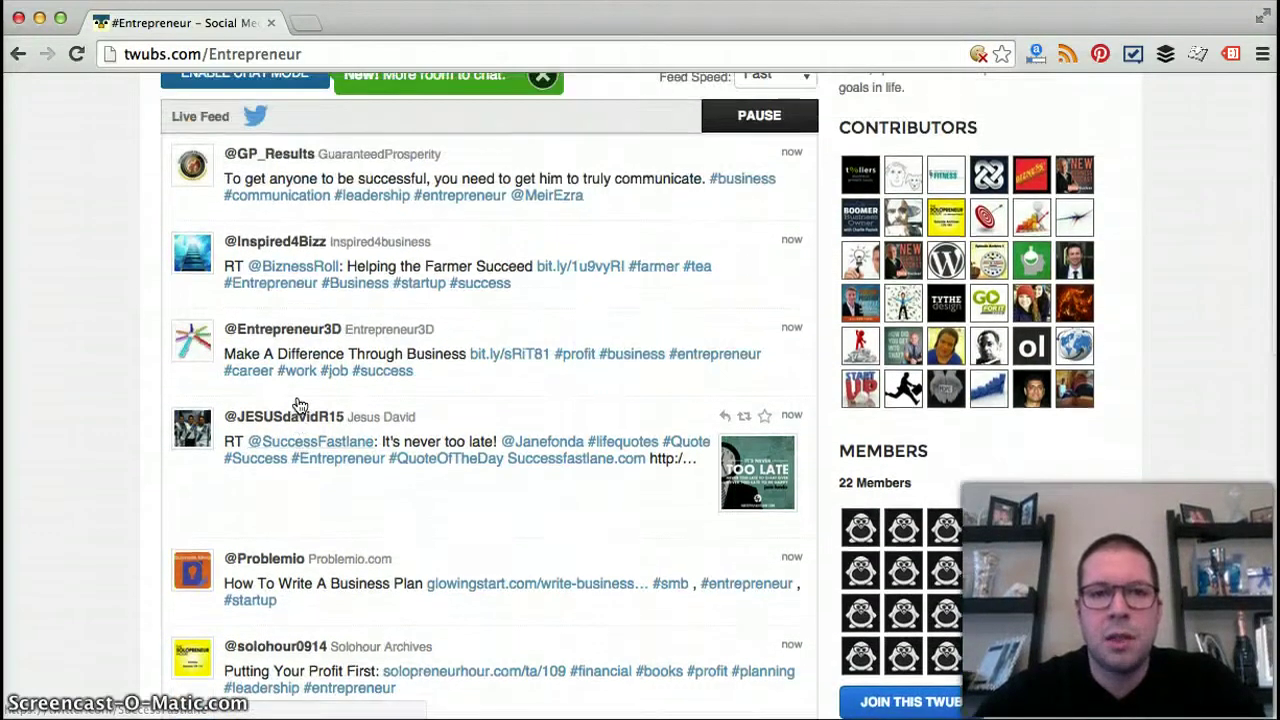
scroll(297, 404, up, 2)
scroll(297, 404, up, 3)
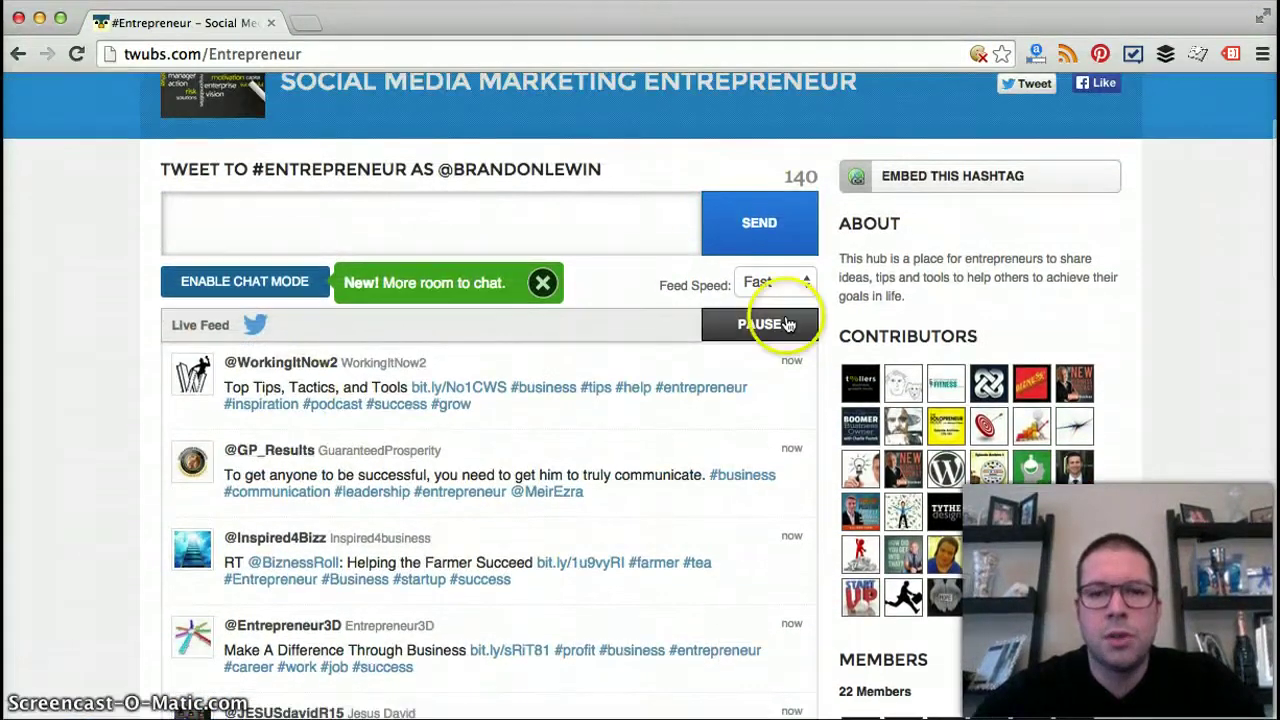
click(775, 325)
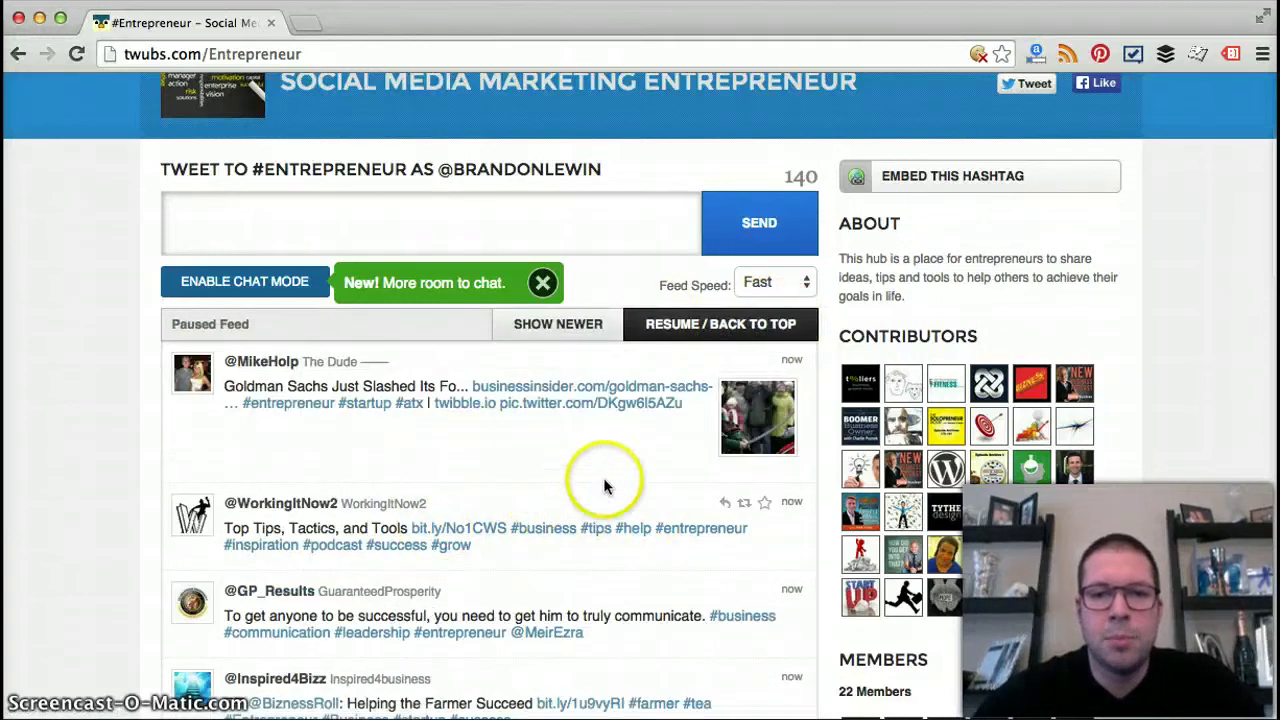
Replace Entrepreneur with BufferChat in the top hashtag field and open #bufferchat
click(713, 325)
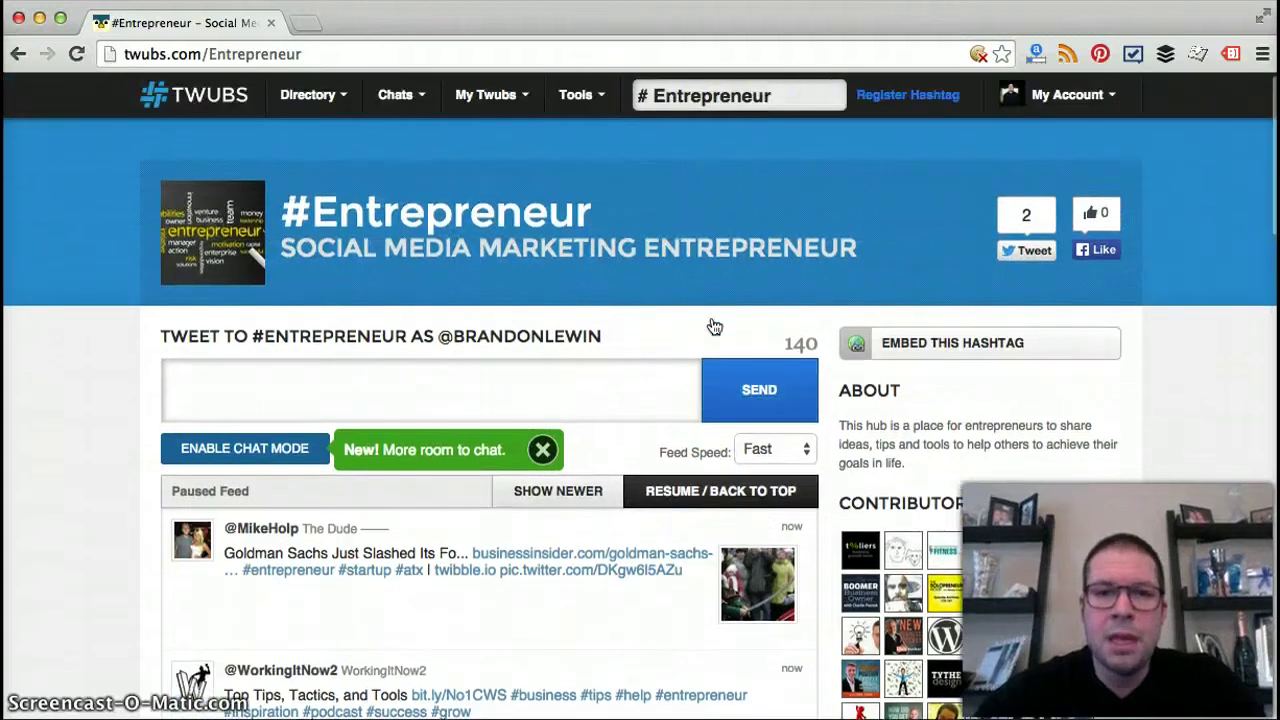
drag(778, 100, 617, 97)
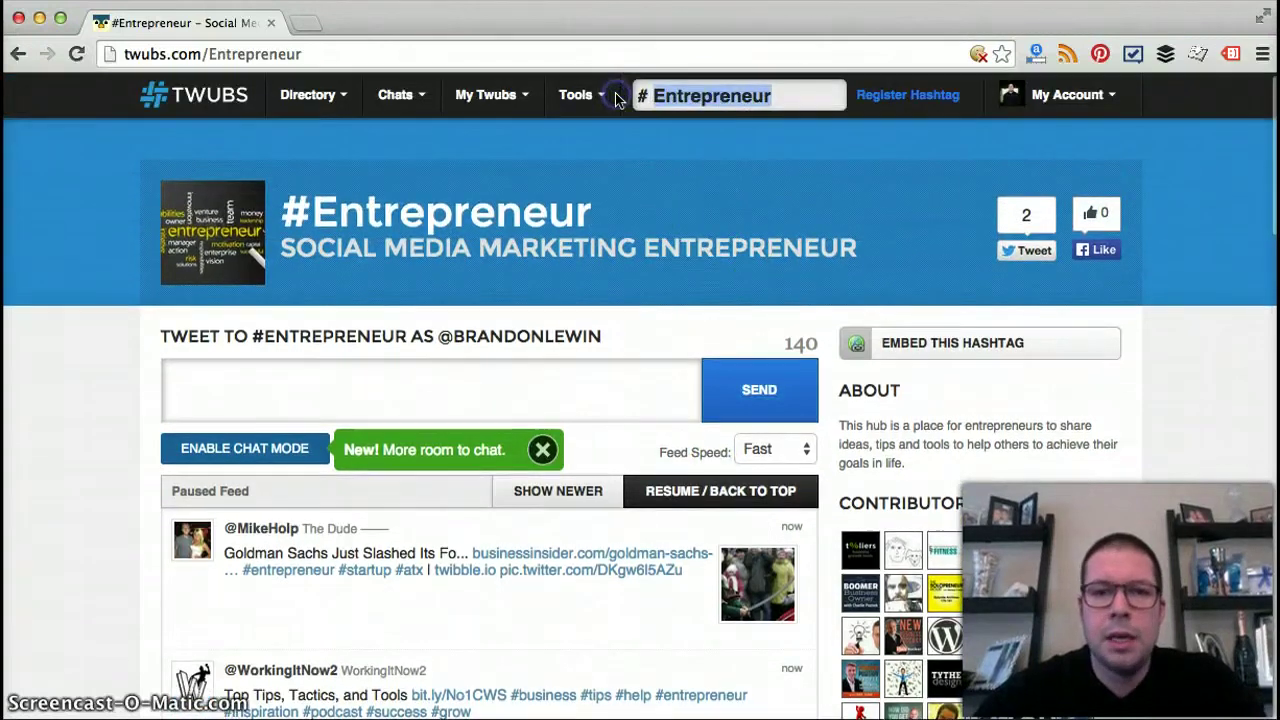
text(Buffer)
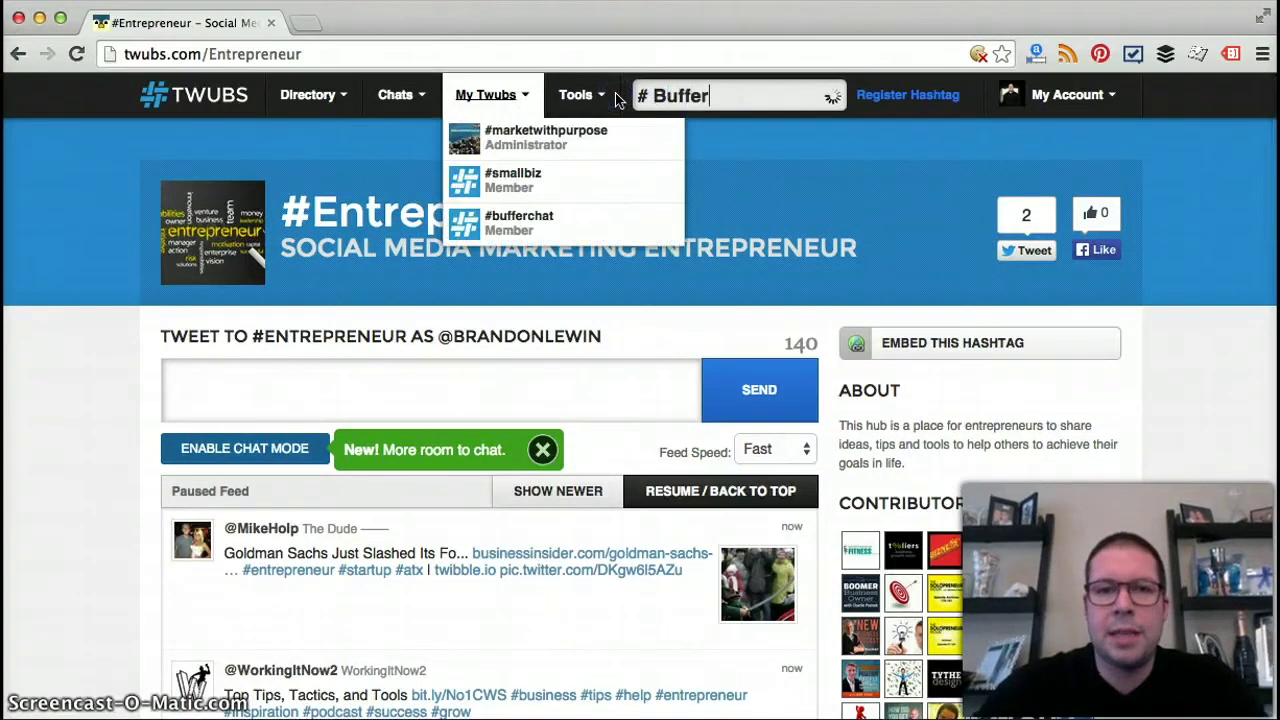
text(Chat)
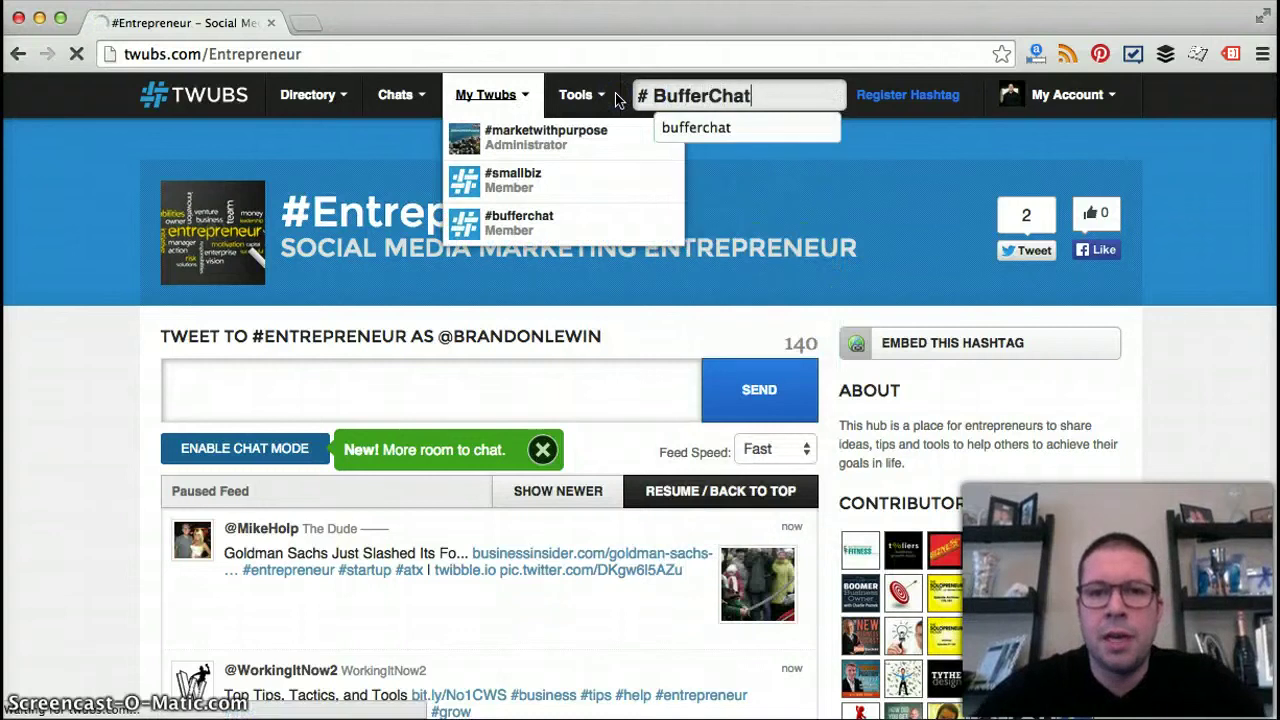
click(733, 126)
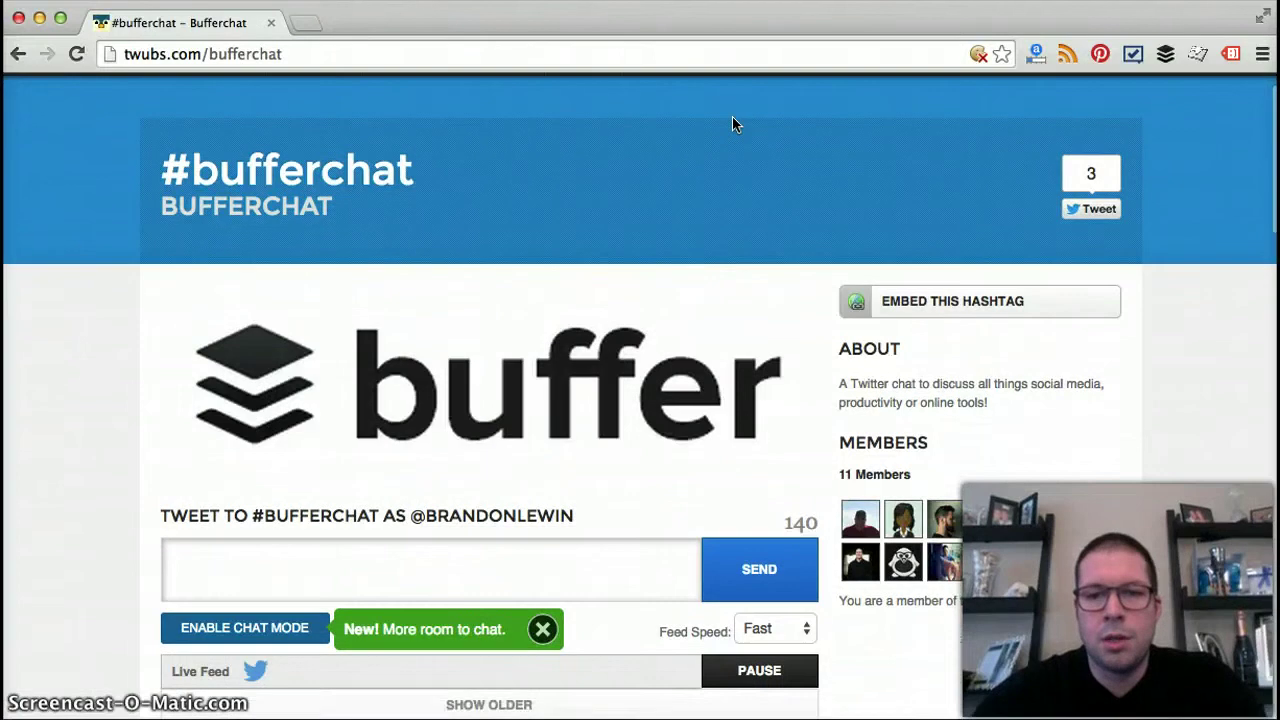
Scroll down to the #bufferchat live feed and pause it
scroll(732, 124, down, 5)
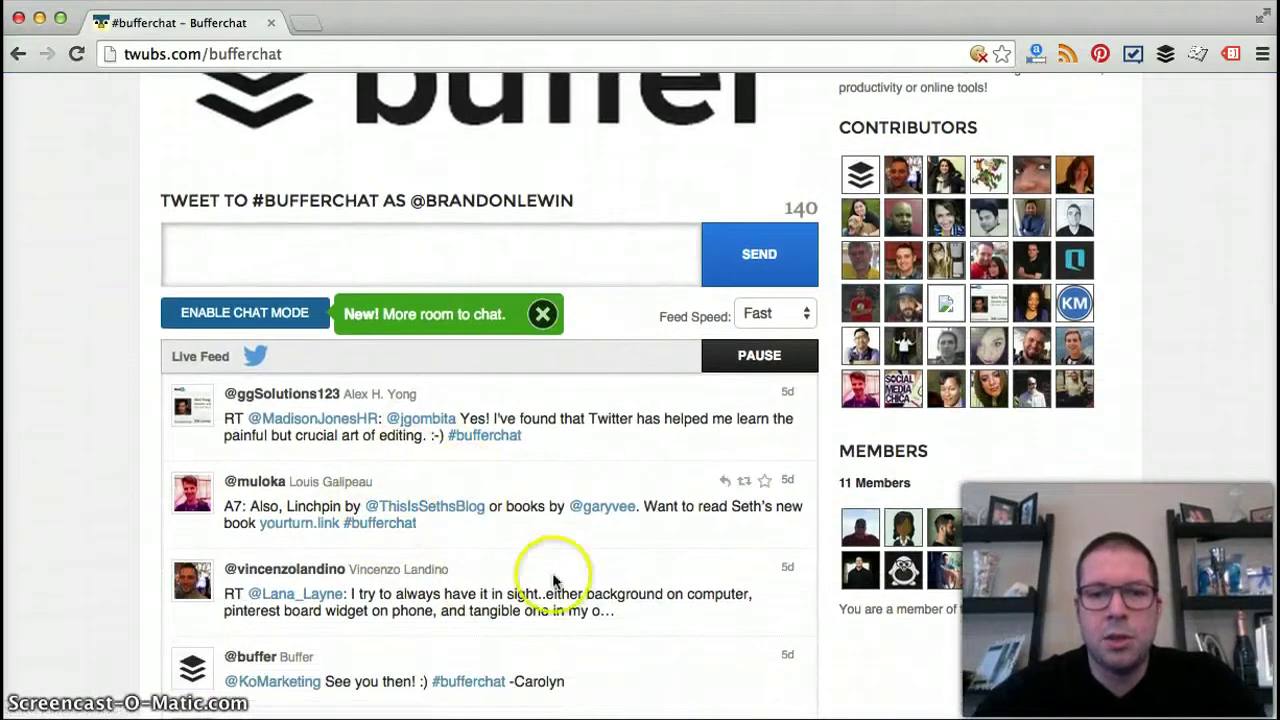
scroll(413, 577, down, 2)
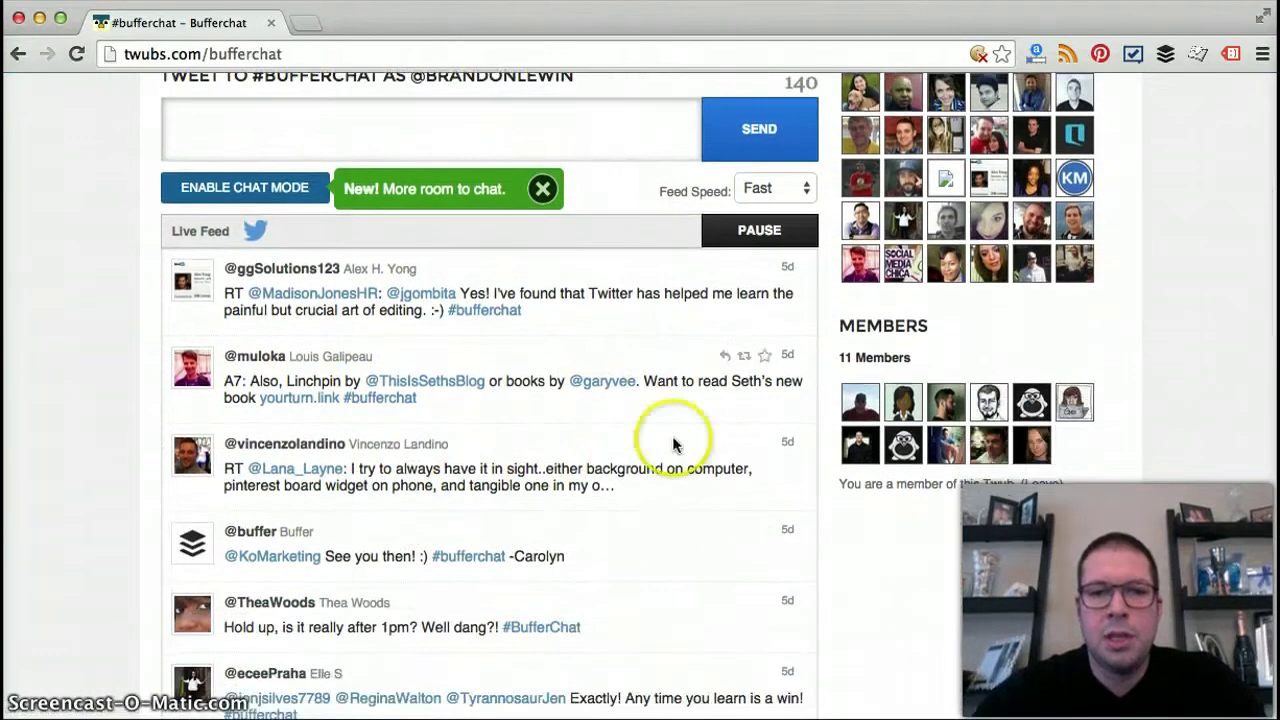
click(767, 224)
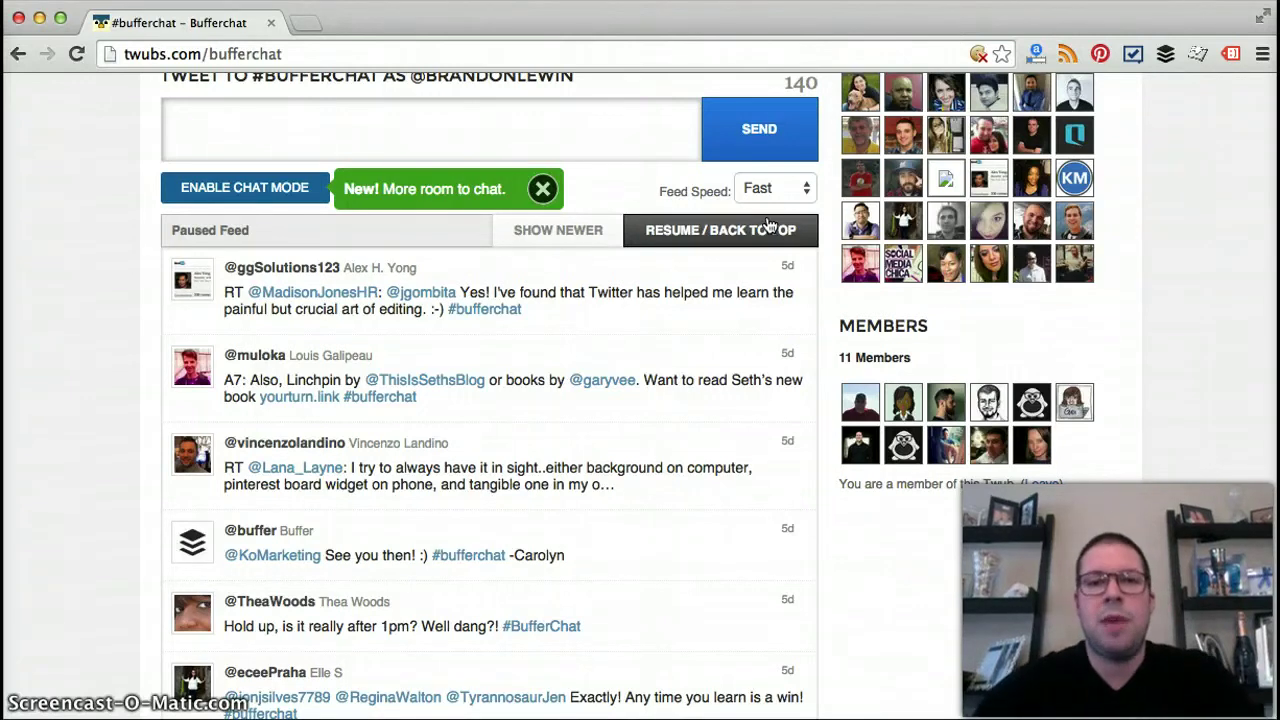
Check the Feed Speed choices and leave the feed at Fast
click(782, 195)
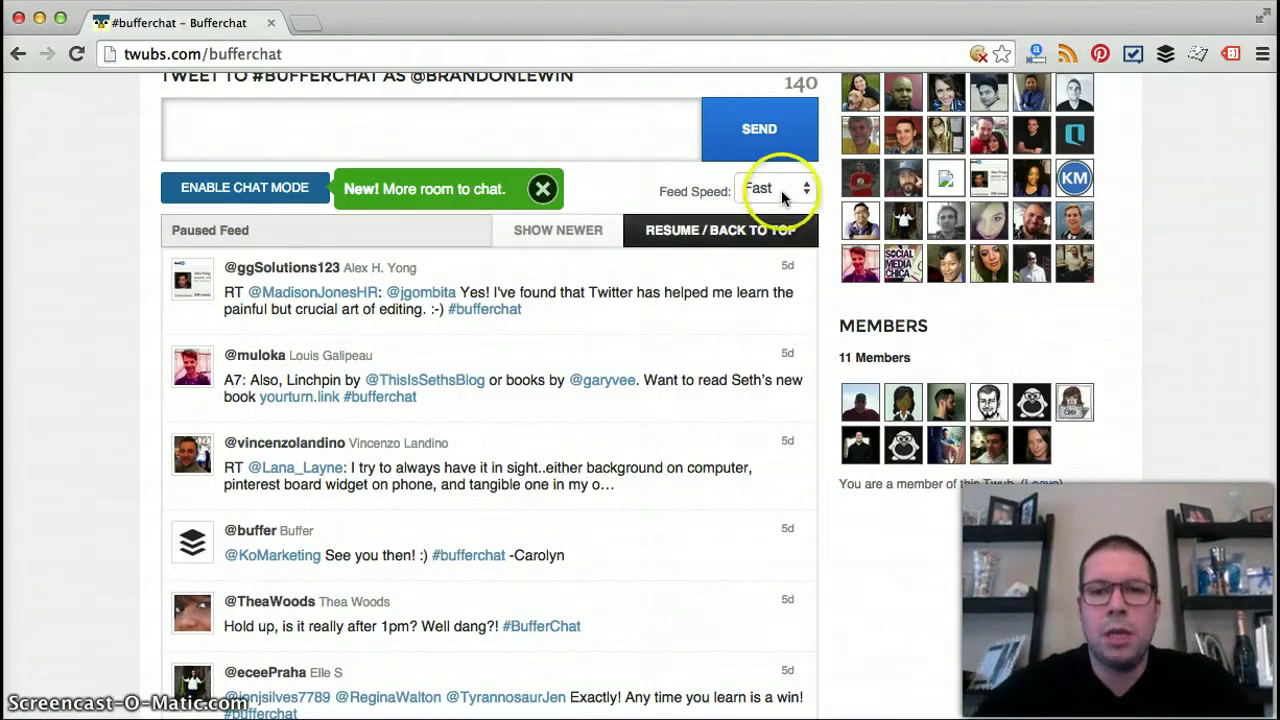
click(724, 232)
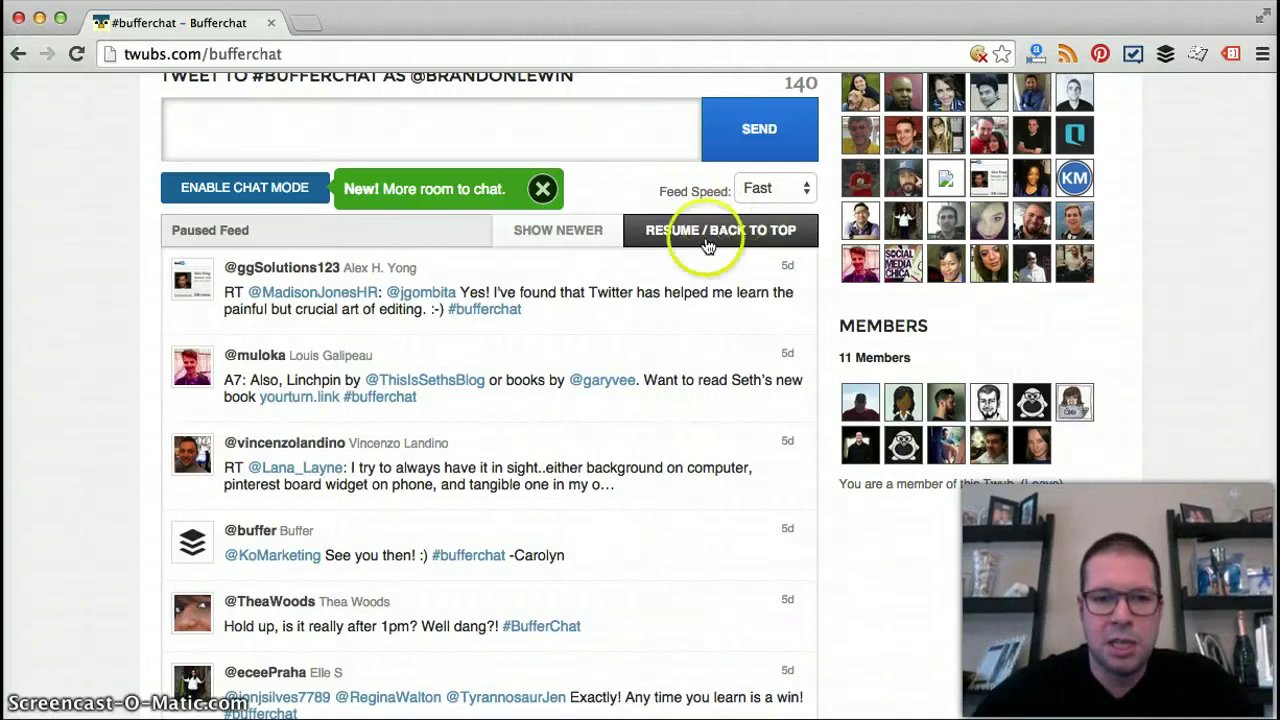
click(782, 190)
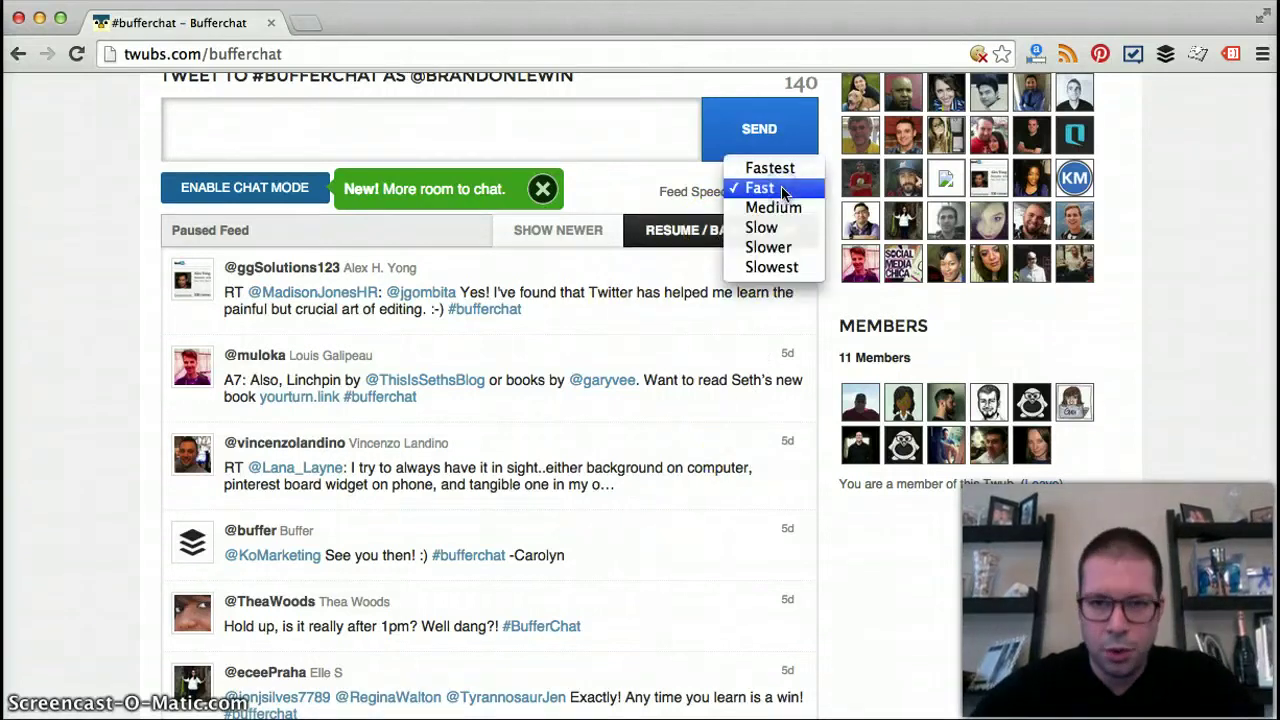
click(786, 208)
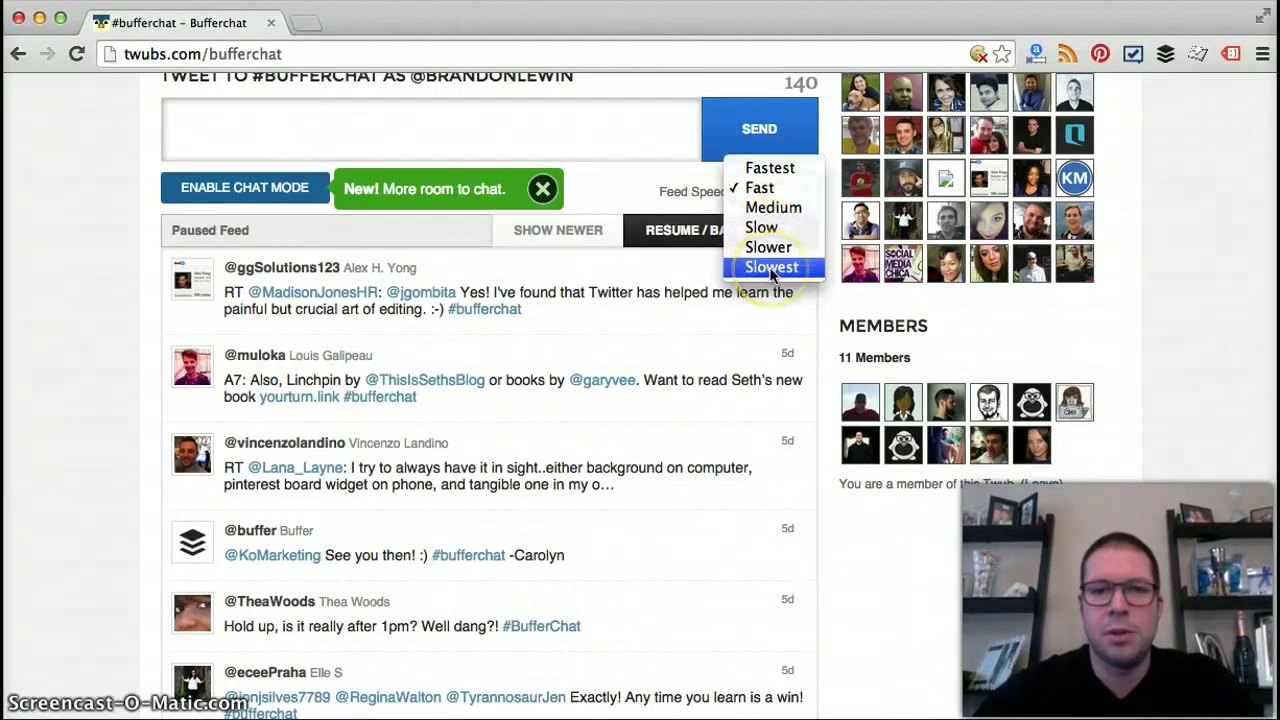
click(651, 204)
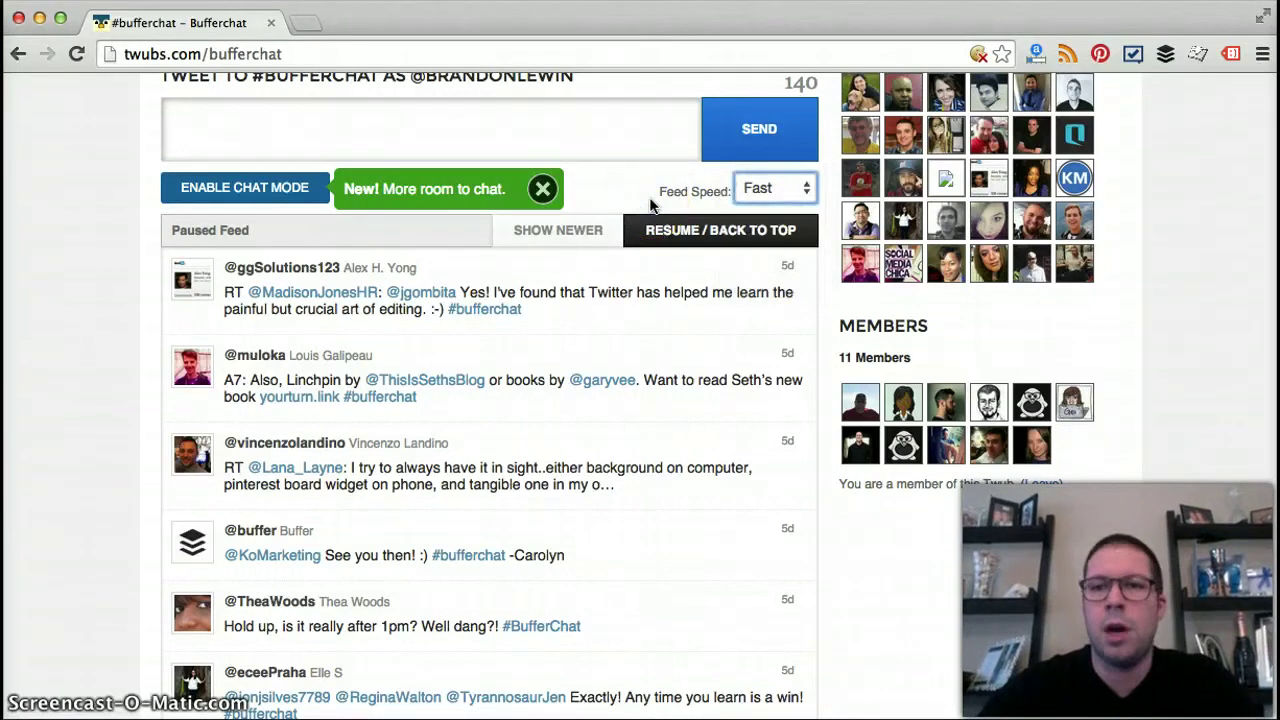
Start a tweet with #bufferchat prefilled, leaving 128 characters
click(486, 131)
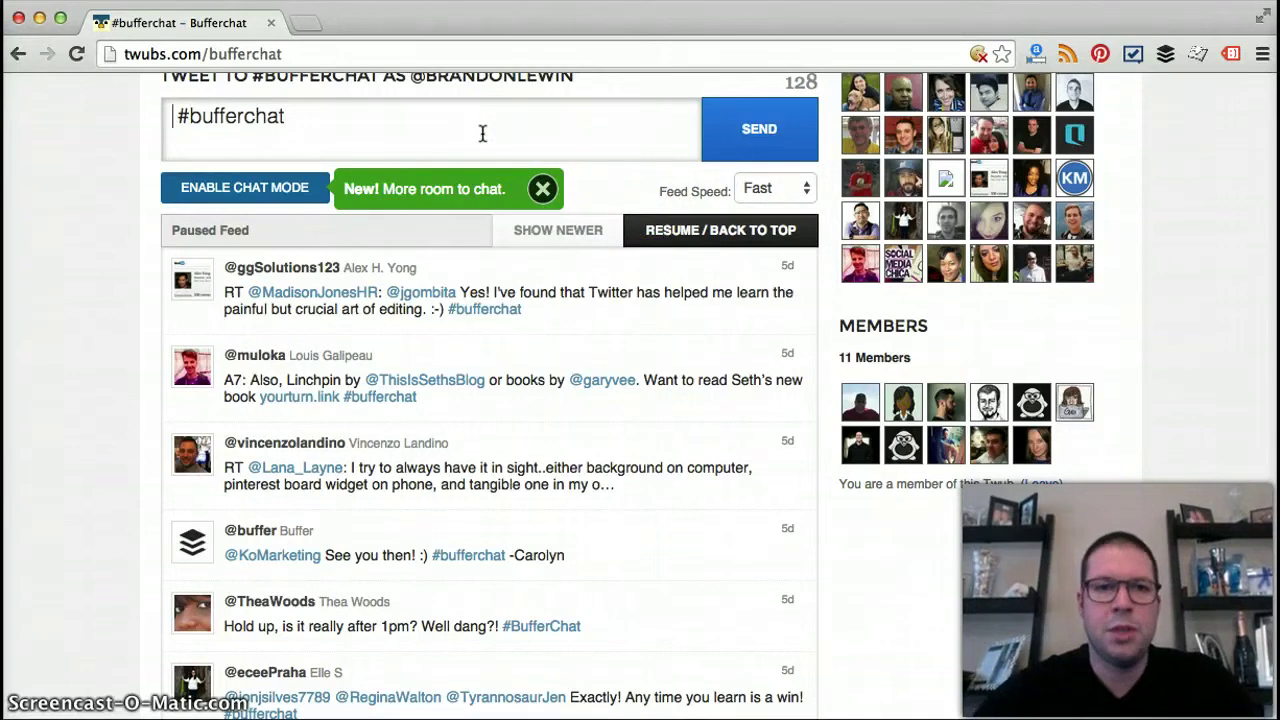
click(440, 129)
click(203, 118)
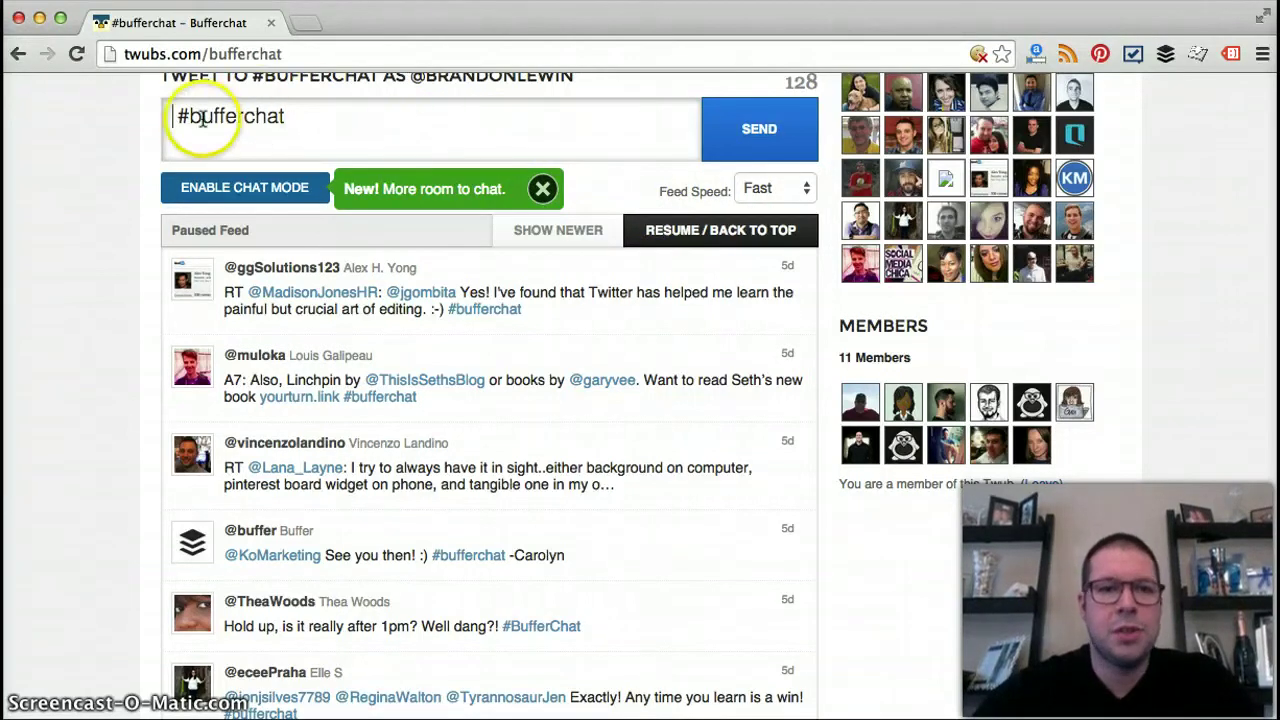
click(173, 125)
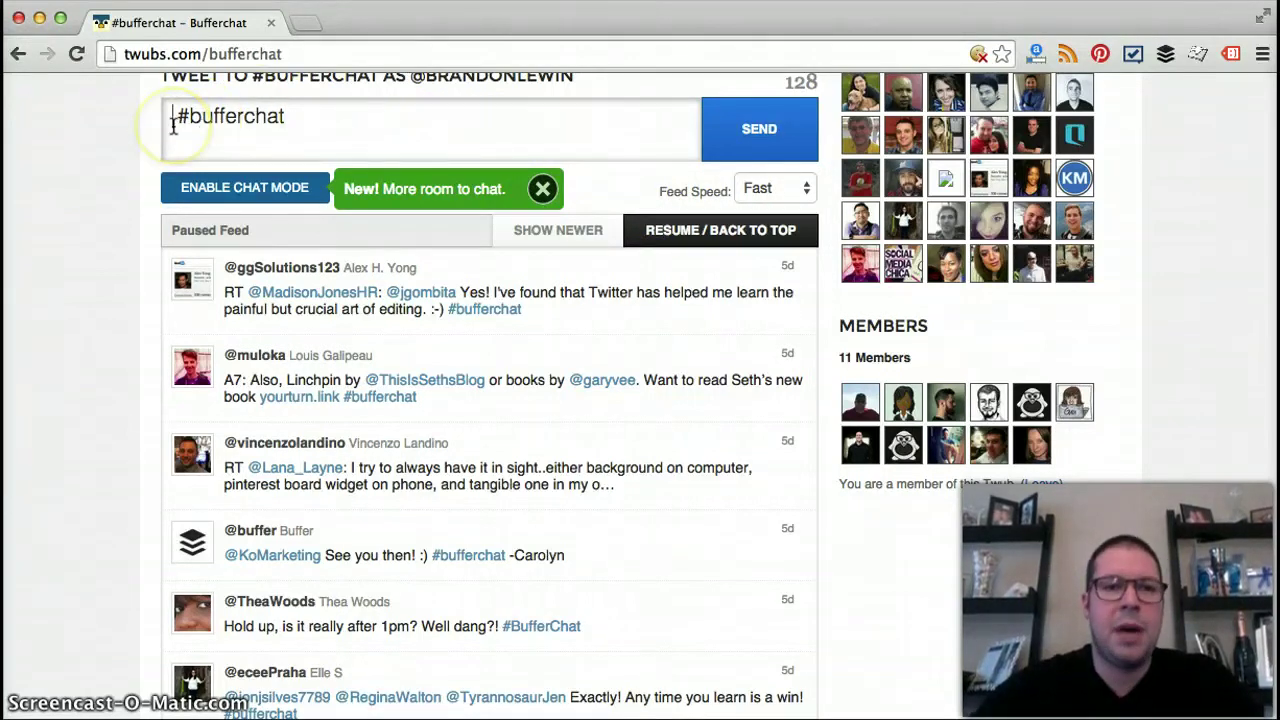
click(251, 118)
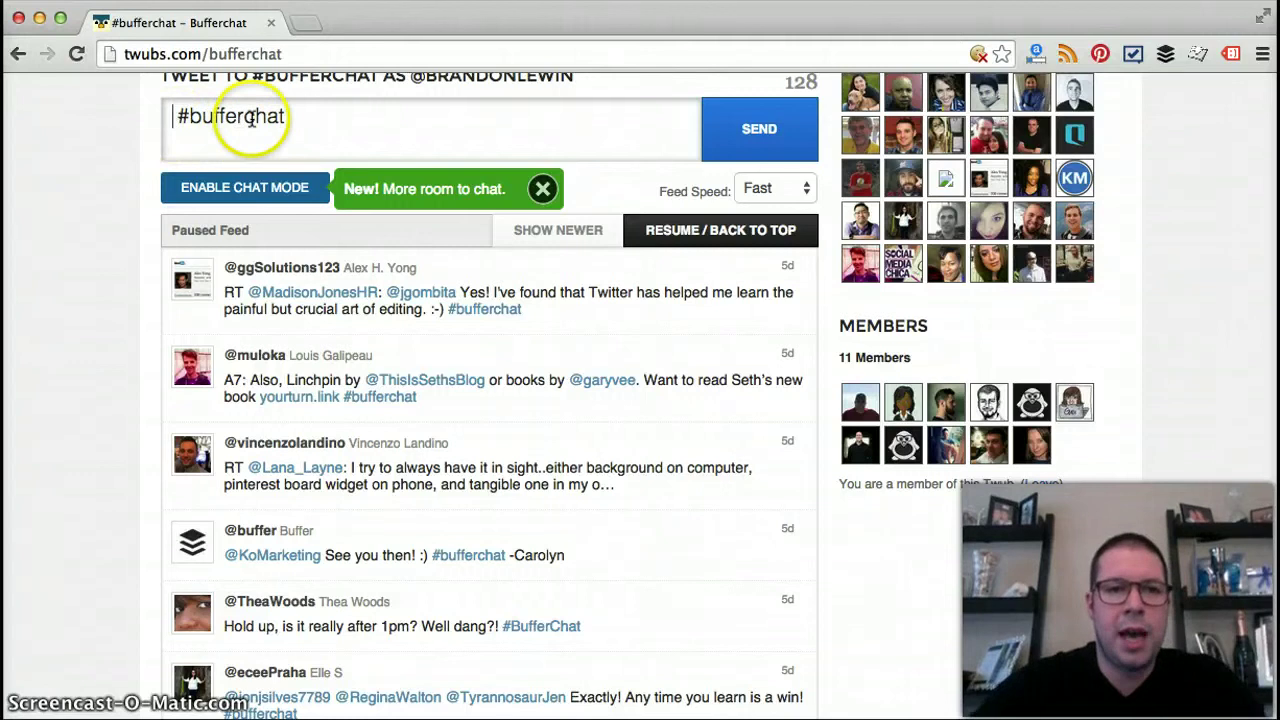
click(230, 120)
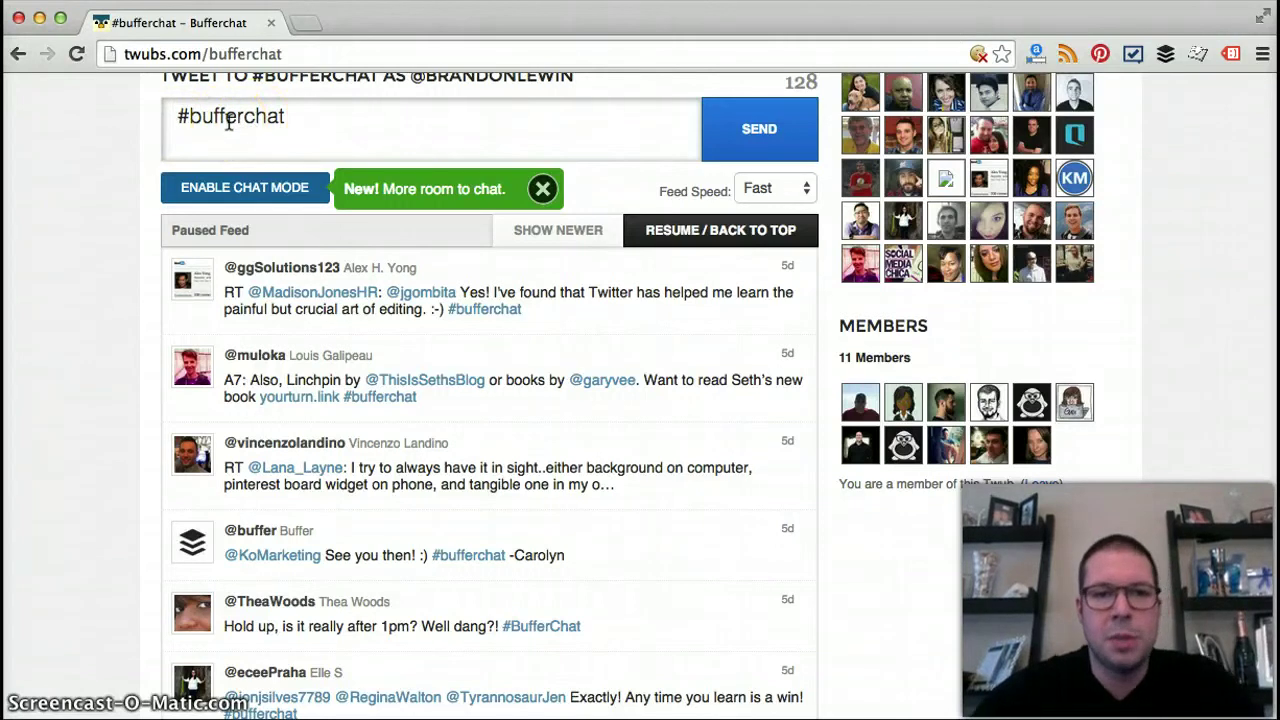
mouse_move(490, 290)
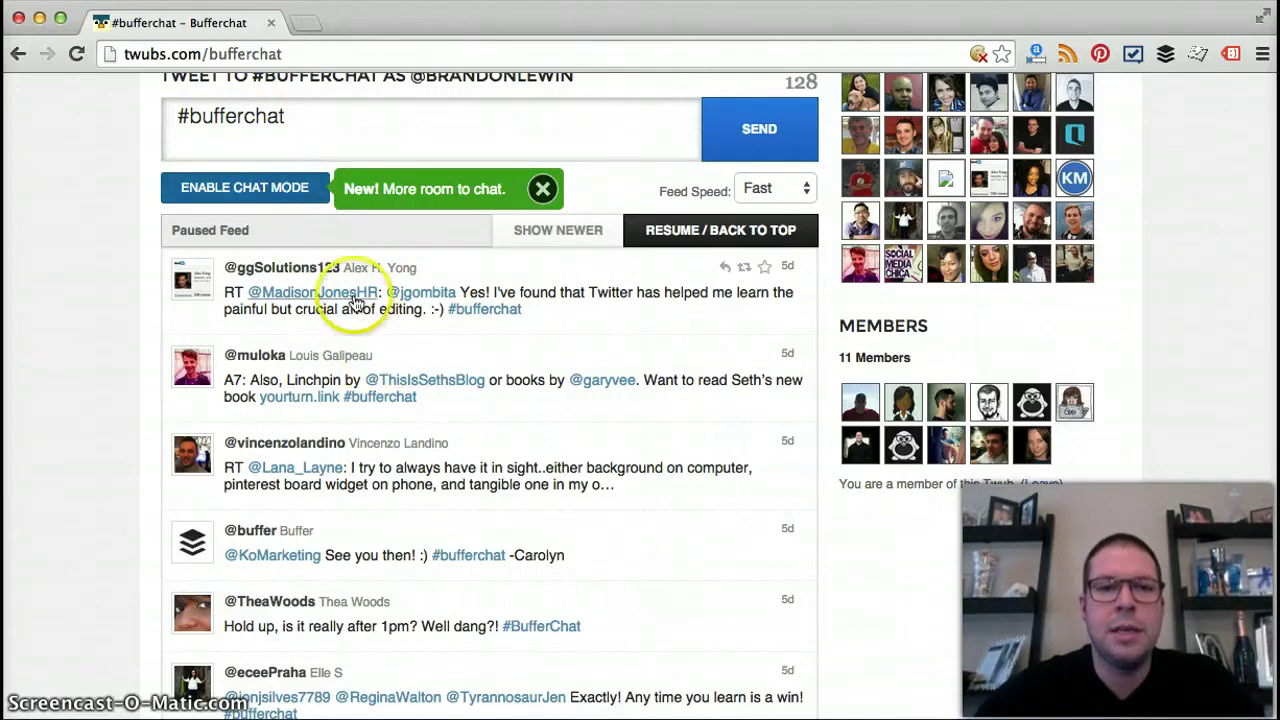
Enable chat mode on the paused #bufferchat feed and scroll through the widened feed and back up
click(255, 189)
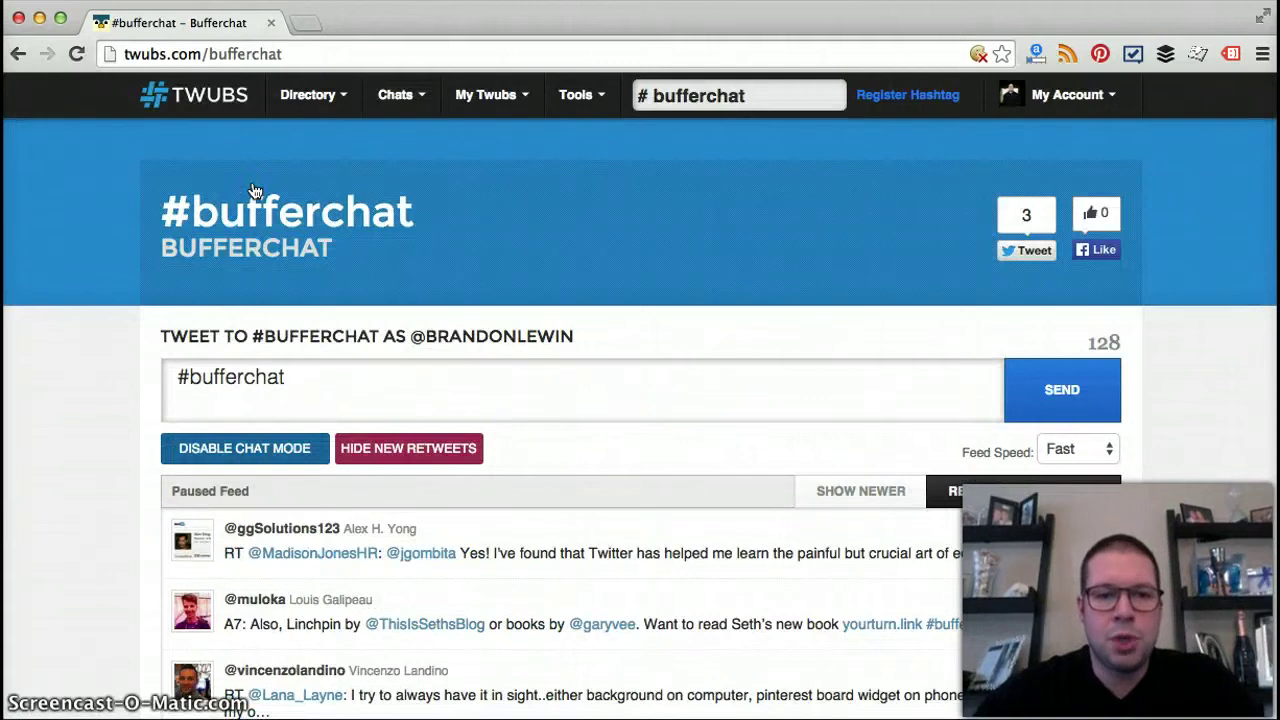
scroll(255, 190, down, 3)
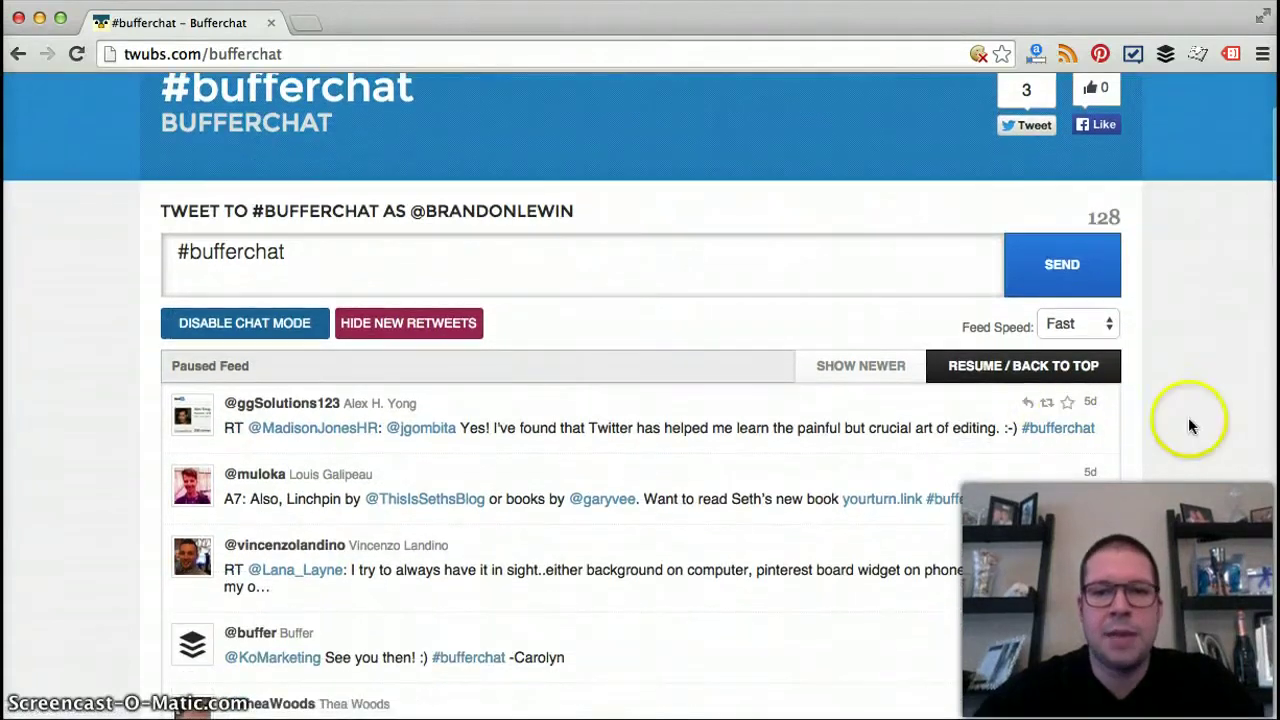
scroll(1188, 390, down, 1)
scroll(1188, 390, down, 2)
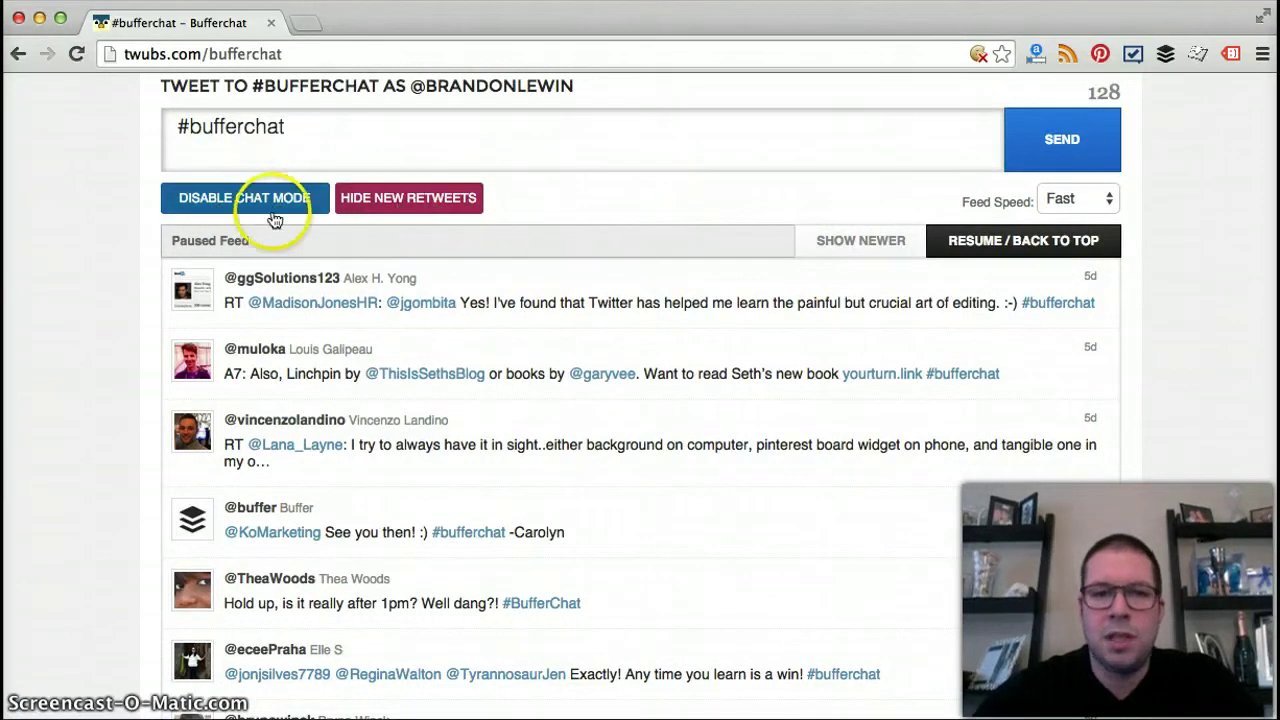
mouse_move(660, 440)
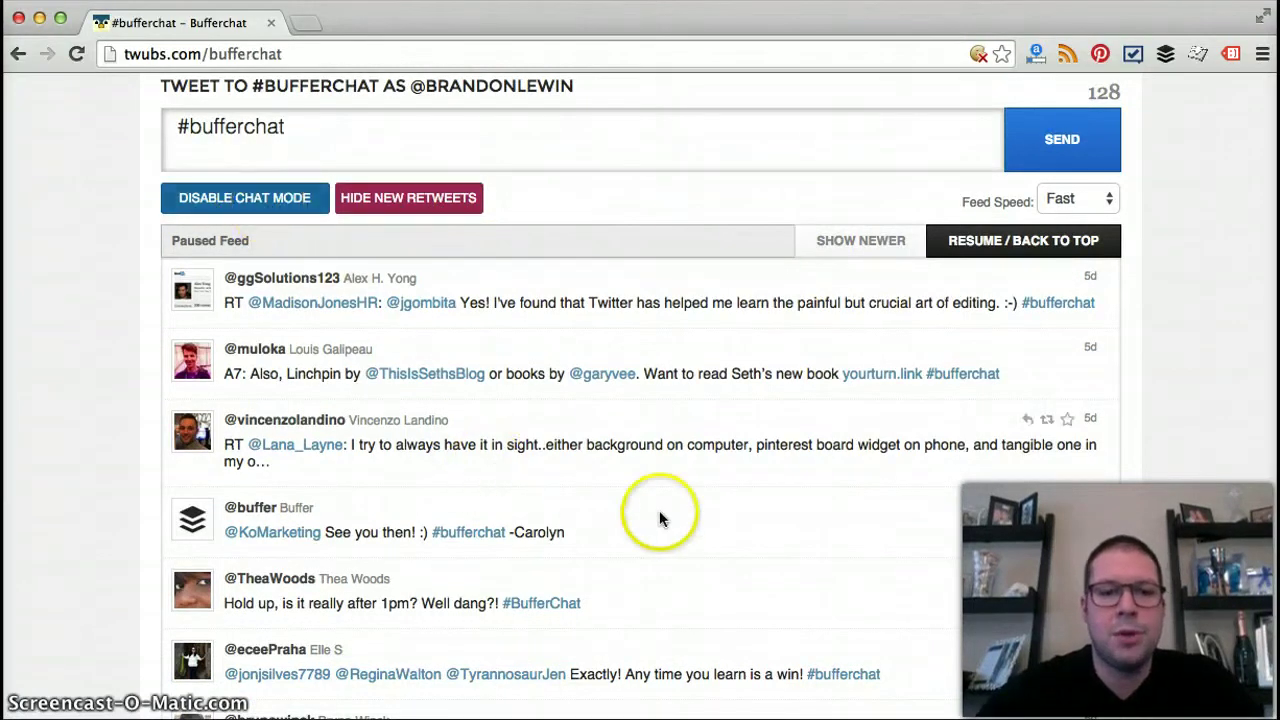
scroll(771, 472, down, 2)
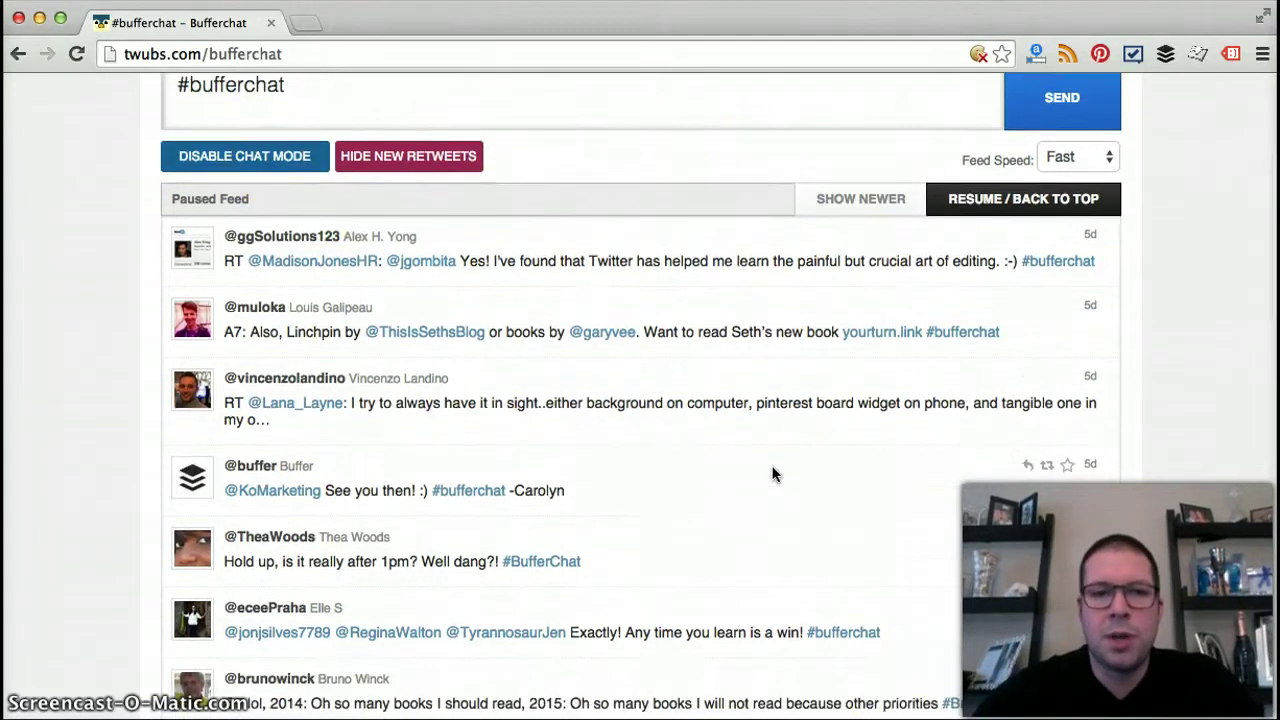
scroll(771, 472, down, 2)
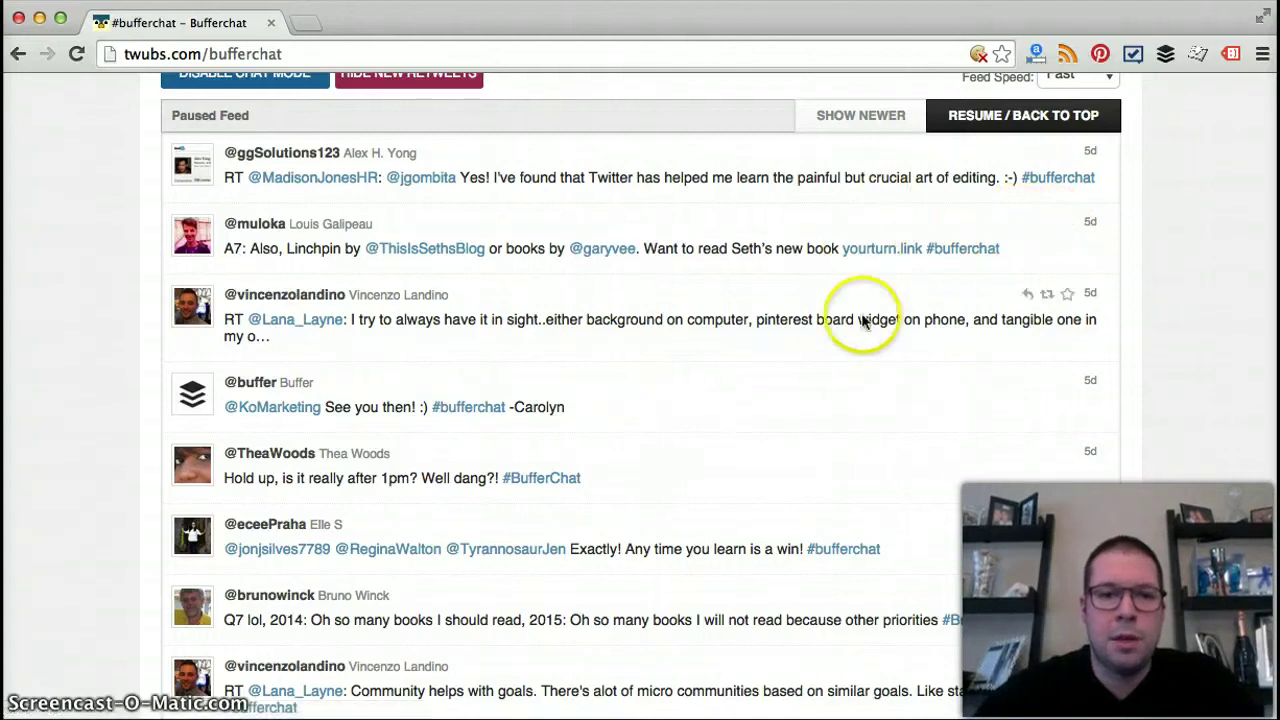
scroll(1158, 380, up, 1)
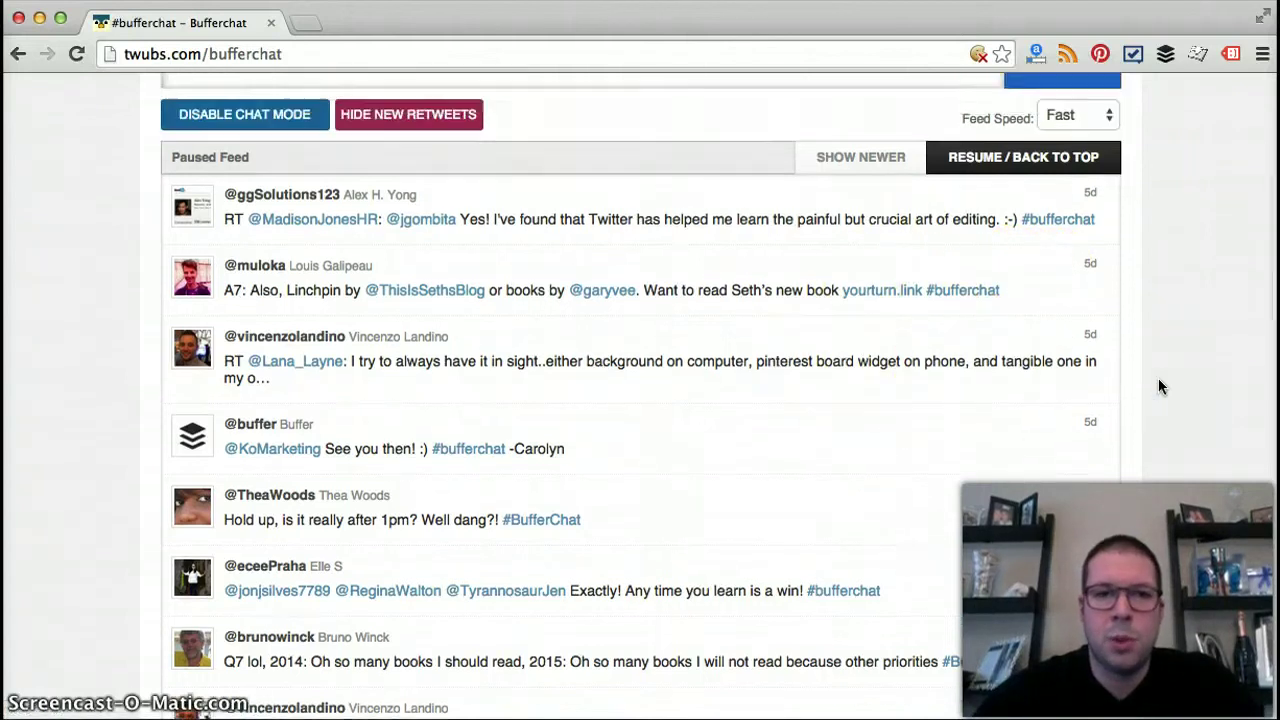
scroll(1158, 380, up, 1)
scroll(1158, 380, up, 4)
Return to the Twubs home page via the TWUBS logo
scroll(1158, 380, up, 2)
scroll(1158, 378, up, 1)
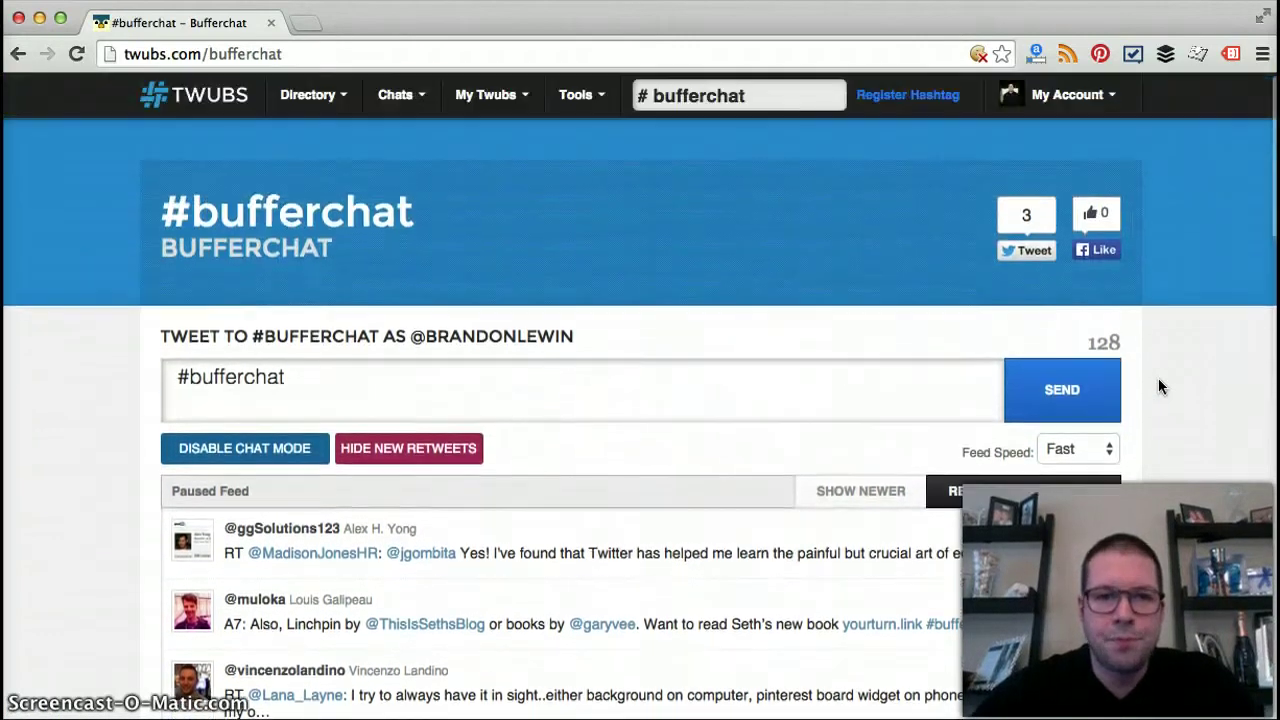
click(175, 94)
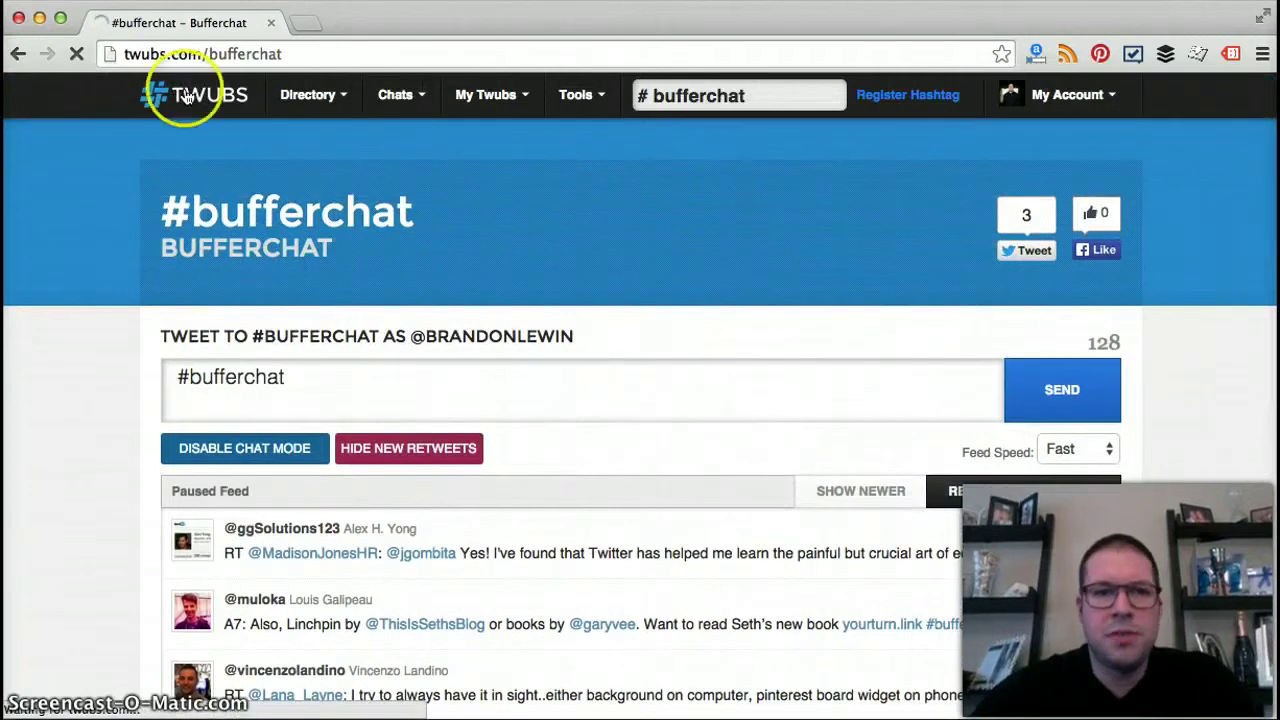
Show the Directory and Chats menu entries, then close the chat options
click(335, 96)
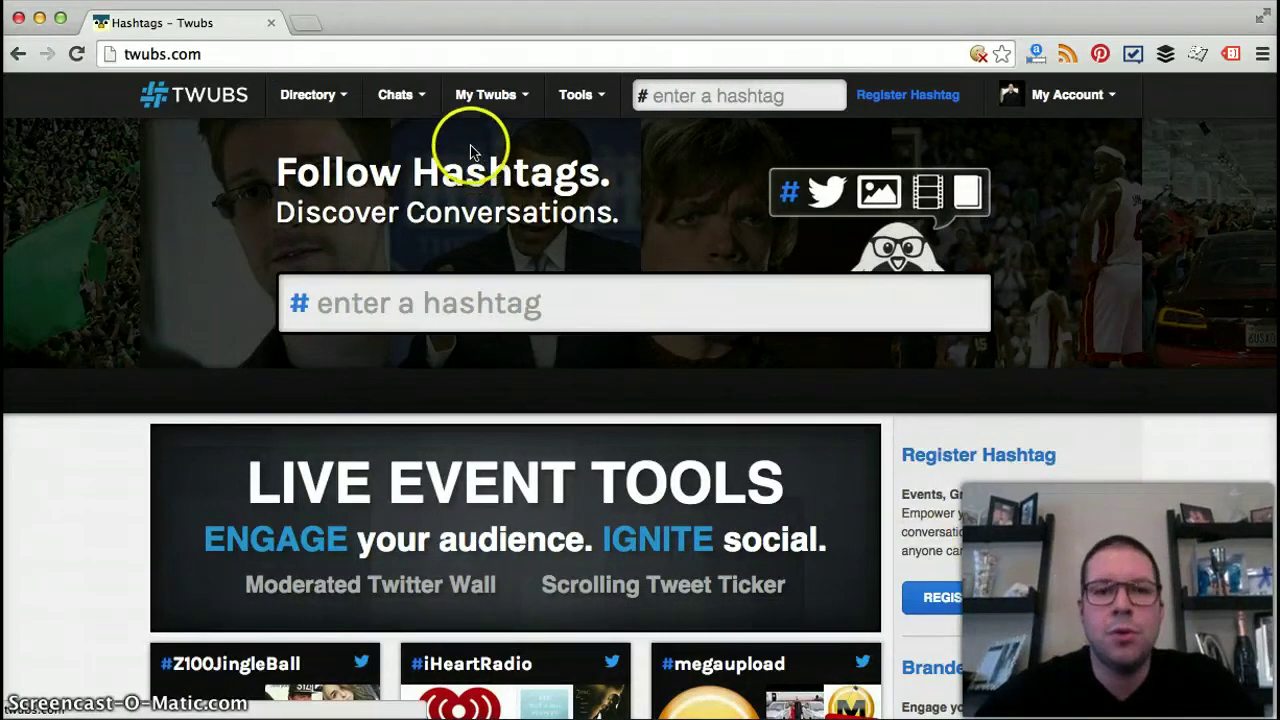
click(398, 95)
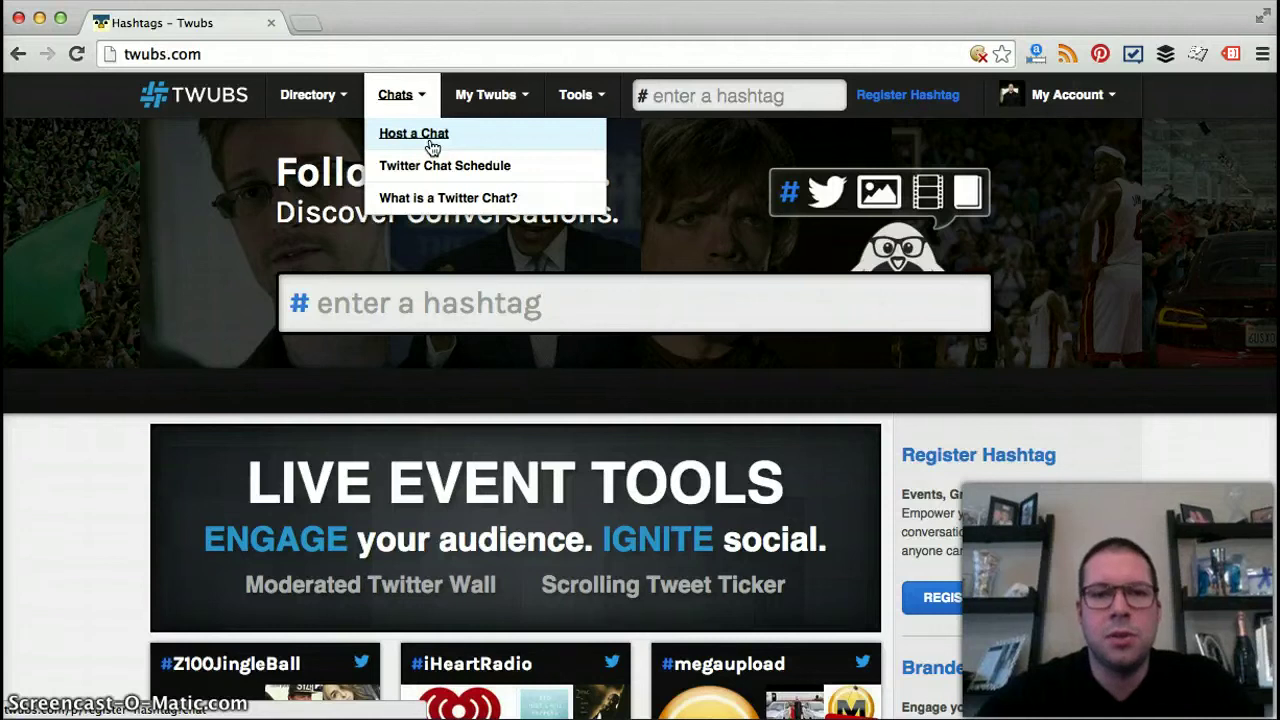
click(580, 141)
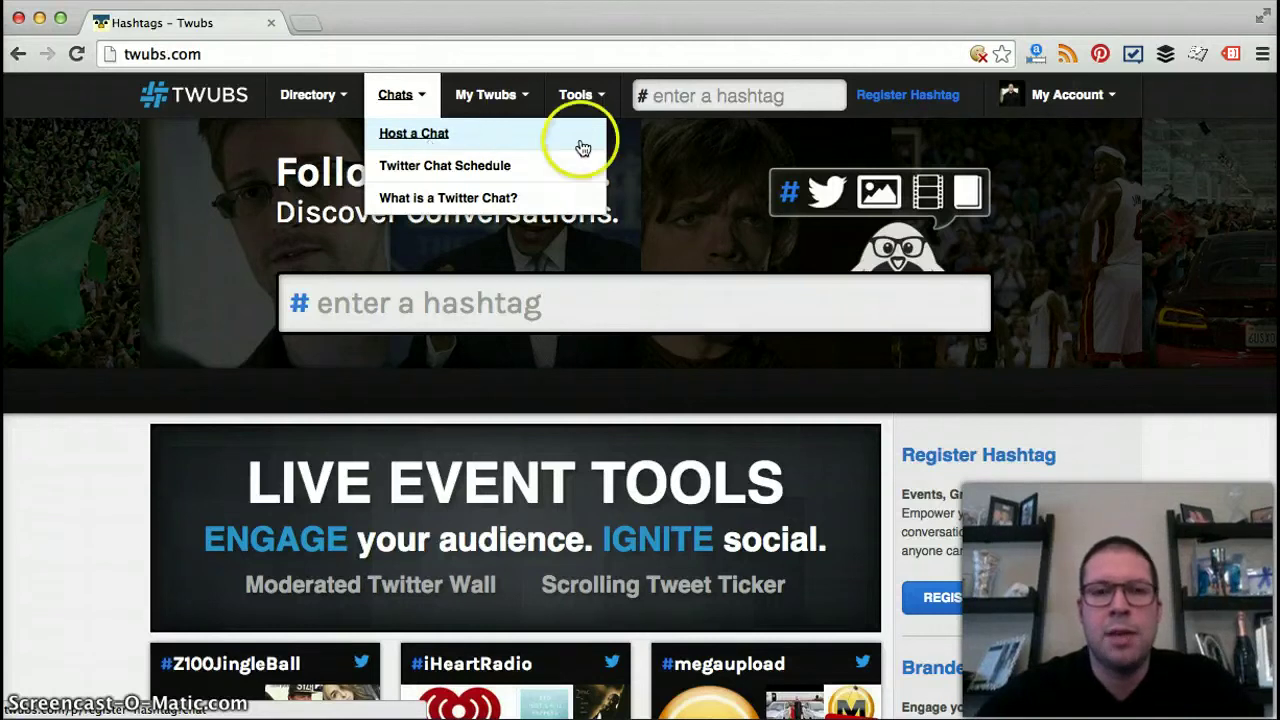